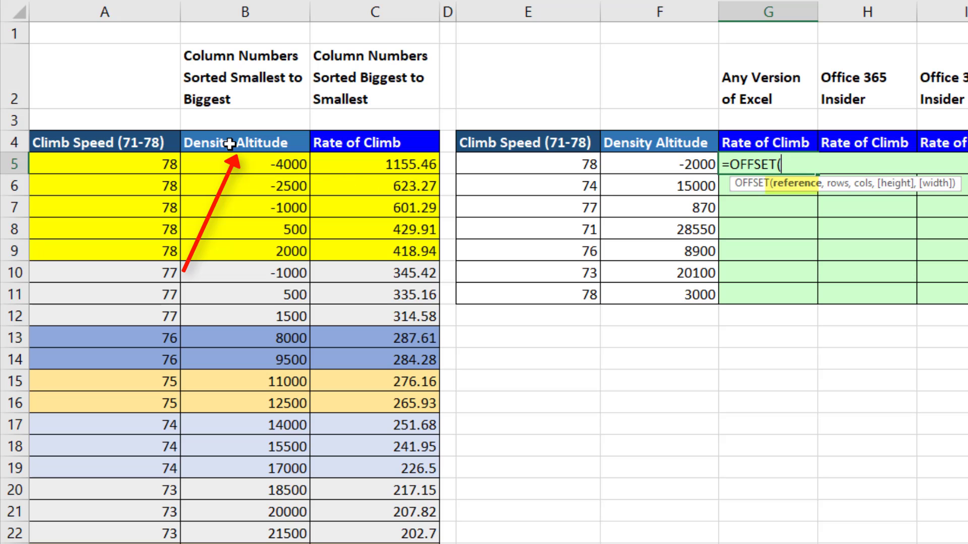
Set the OFFSET reference in G5 to the absolute header cell $B$4, ready for the rows argument.
click(216, 141)
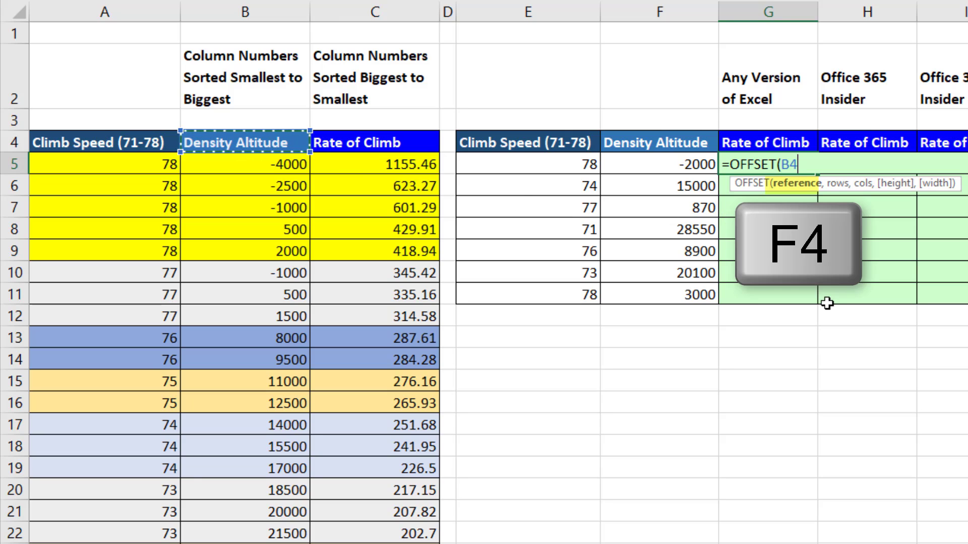
key(F4)
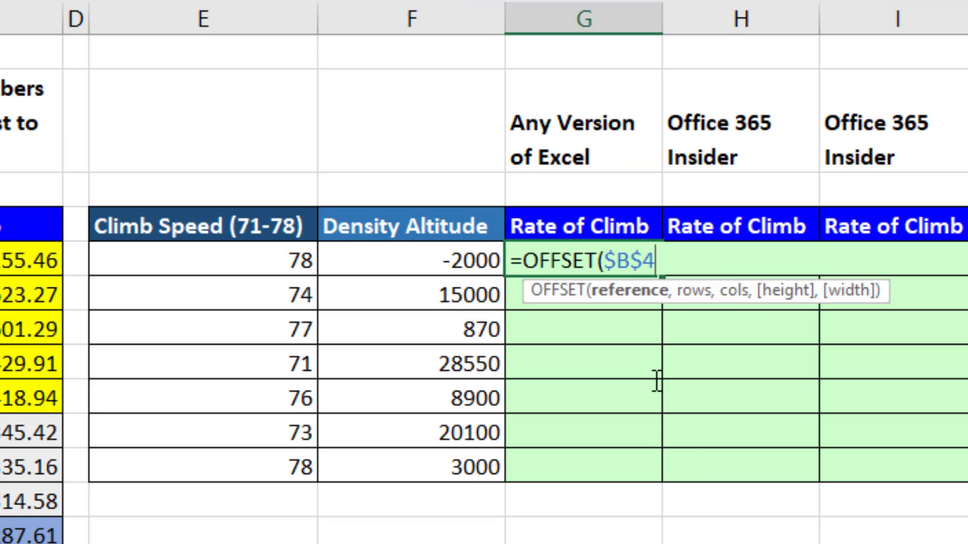
text(,)
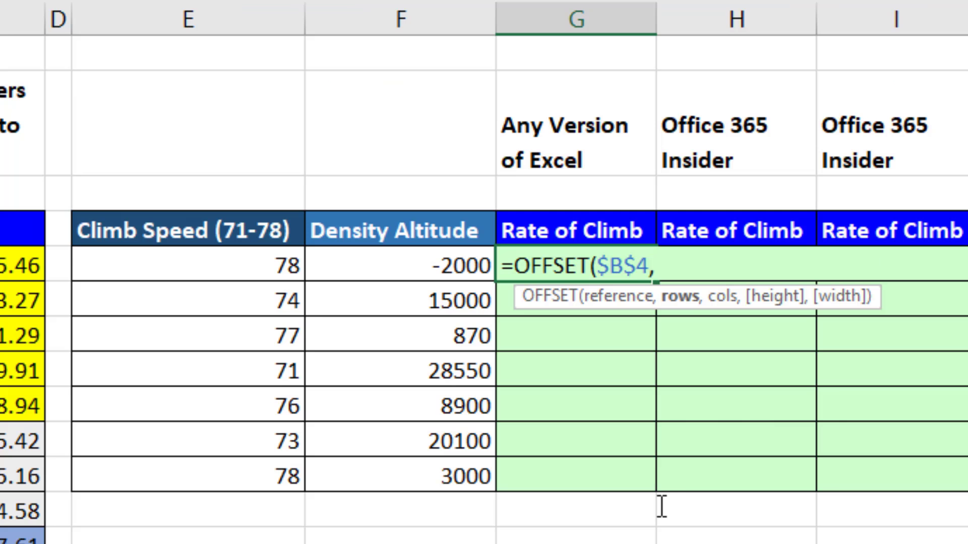
Insert MATCH(E5,$A$5:$A$28,0) as OFFSET's rows argument to exact-match E5's climb speed.
text(ma)
key(Tab)
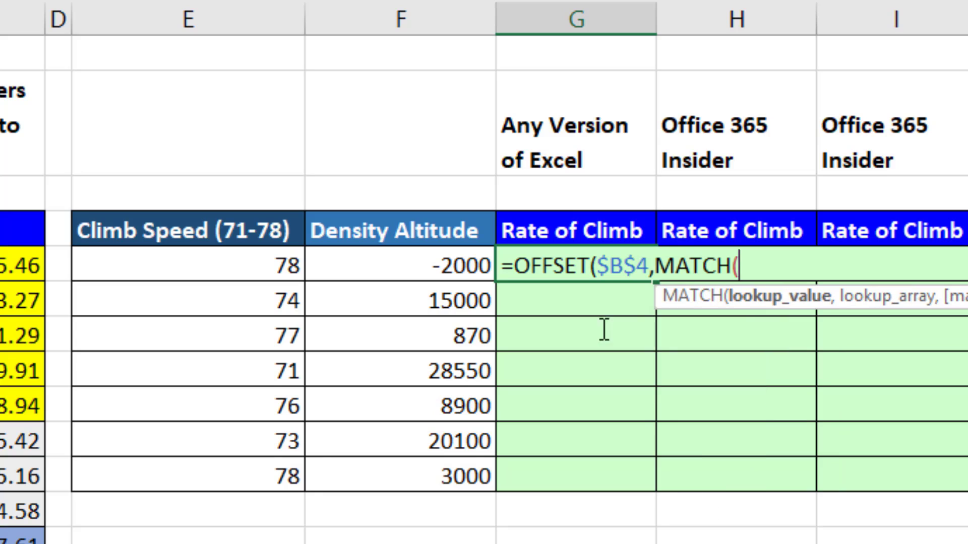
click(195, 257)
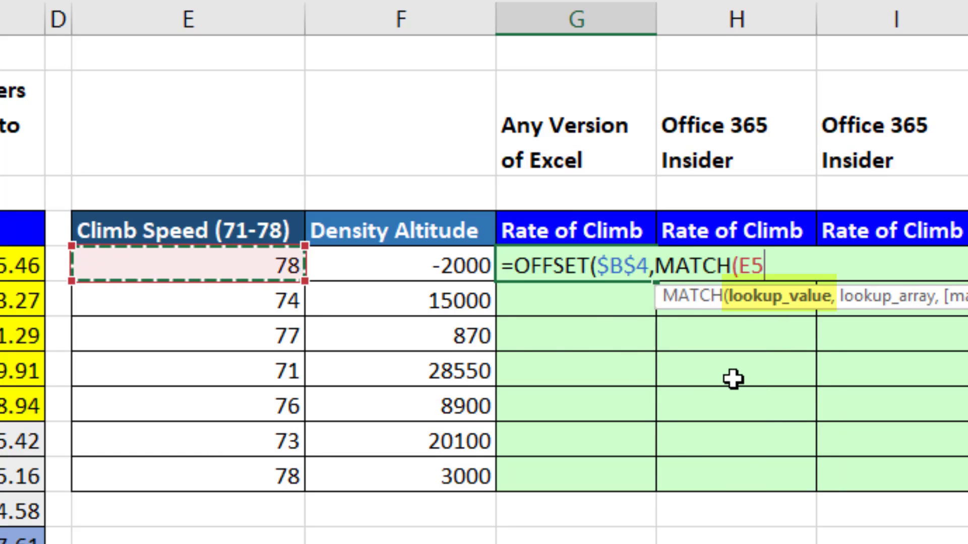
text(,)
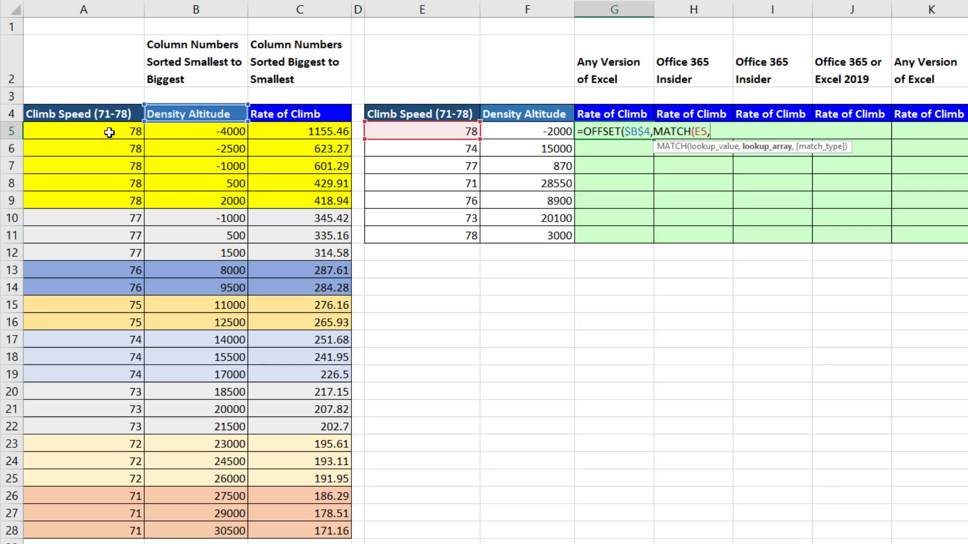
drag(109, 131, 120, 530)
key(F4)
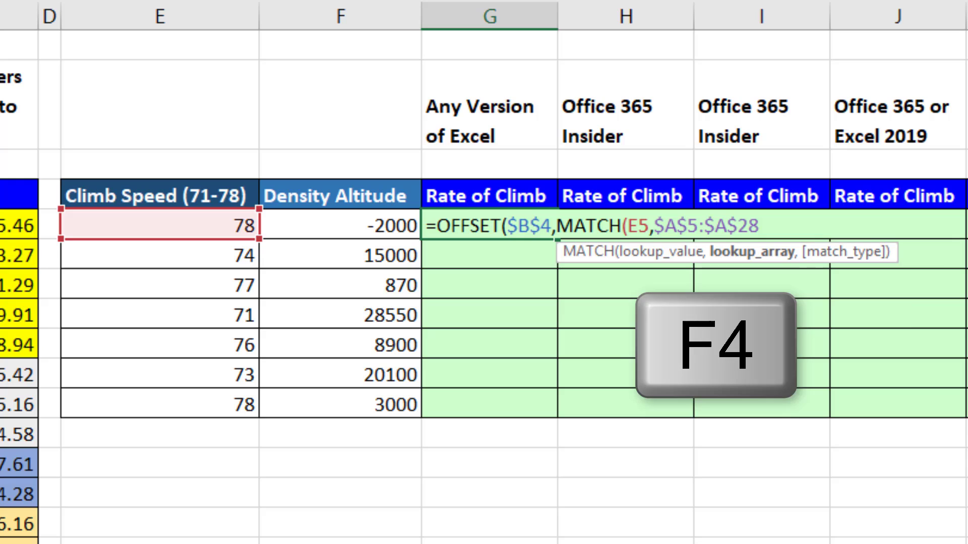
text(,)
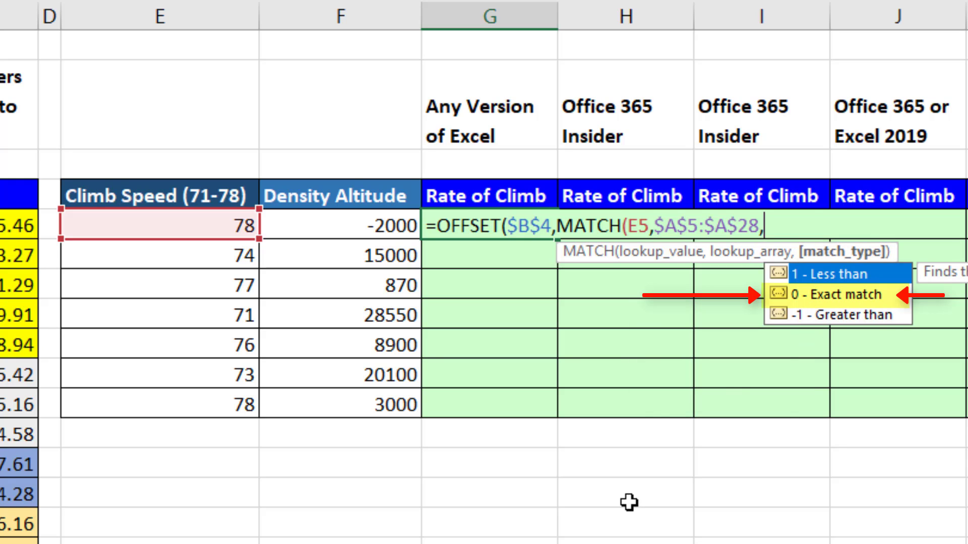
text(0))
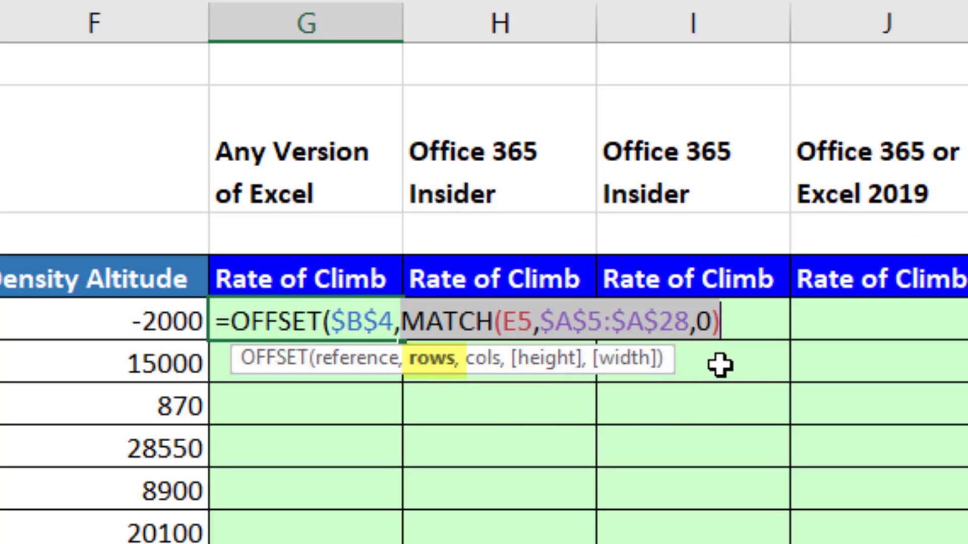
Leave OFFSET's columns argument blank, then add height COUNTIFS($A$5:$A$28,E5) and width 2.
click(741, 322)
text(,)
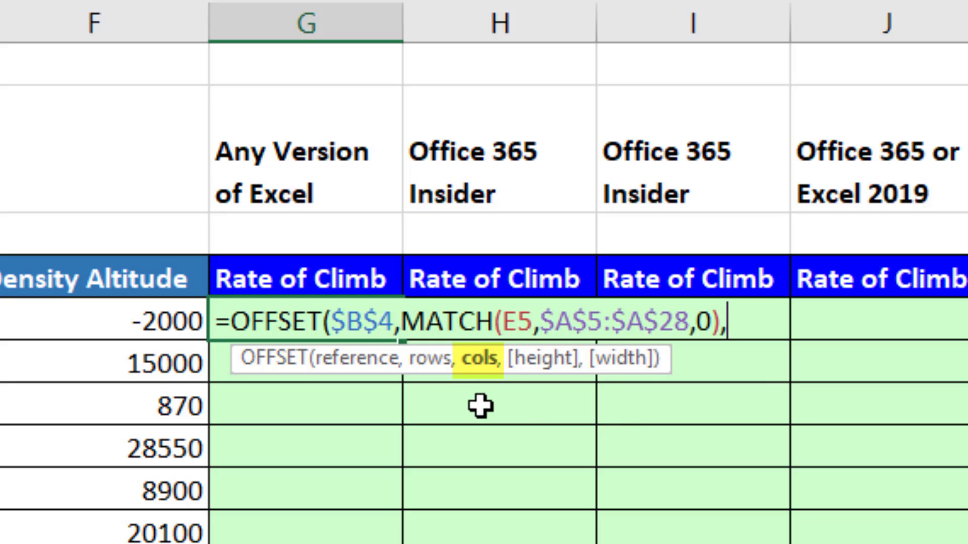
text(,)
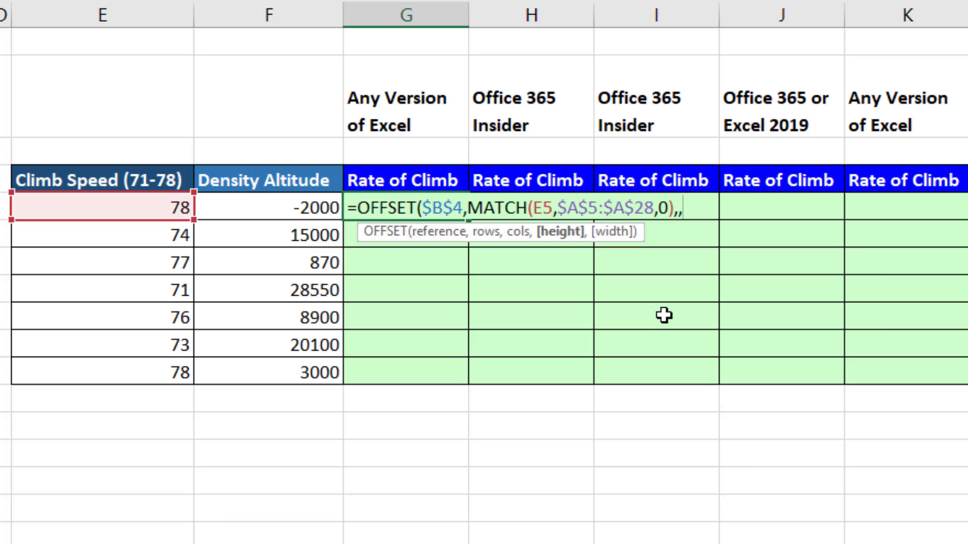
text(counti)
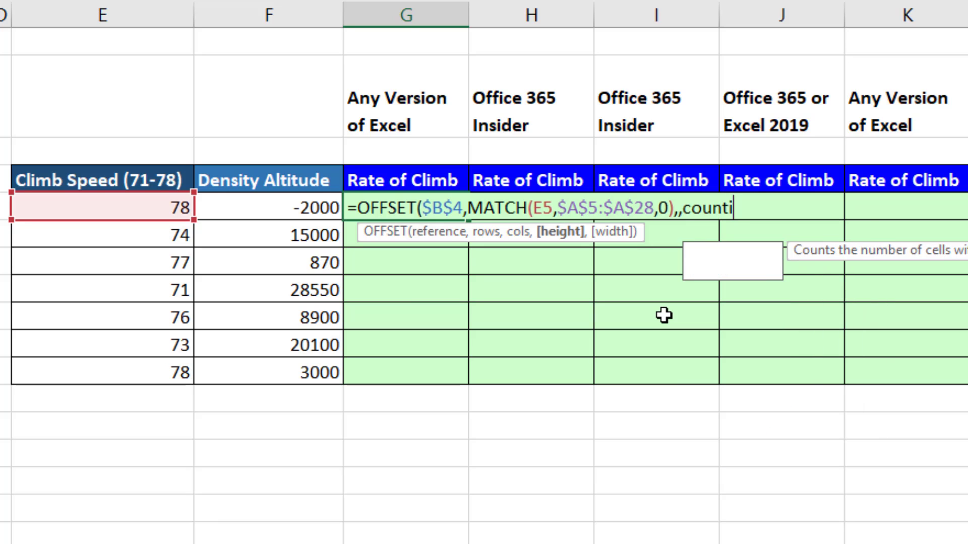
key(Tab)
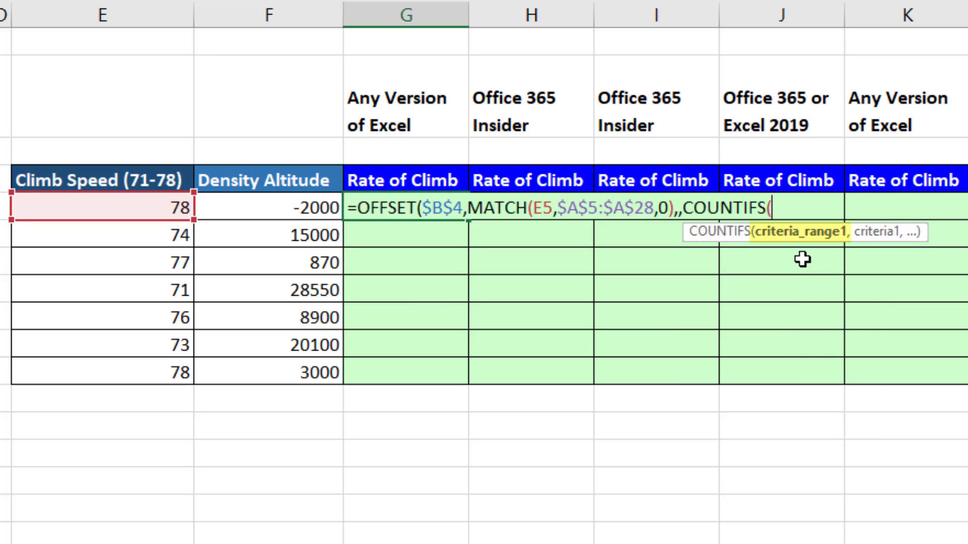
drag(90, 131, 91, 523)
key(F4)
text(,)
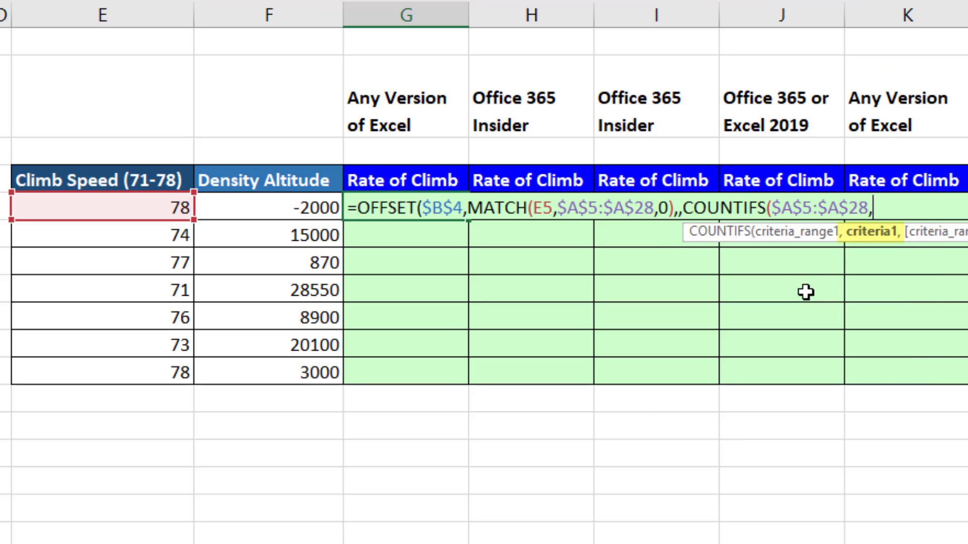
click(130, 210)
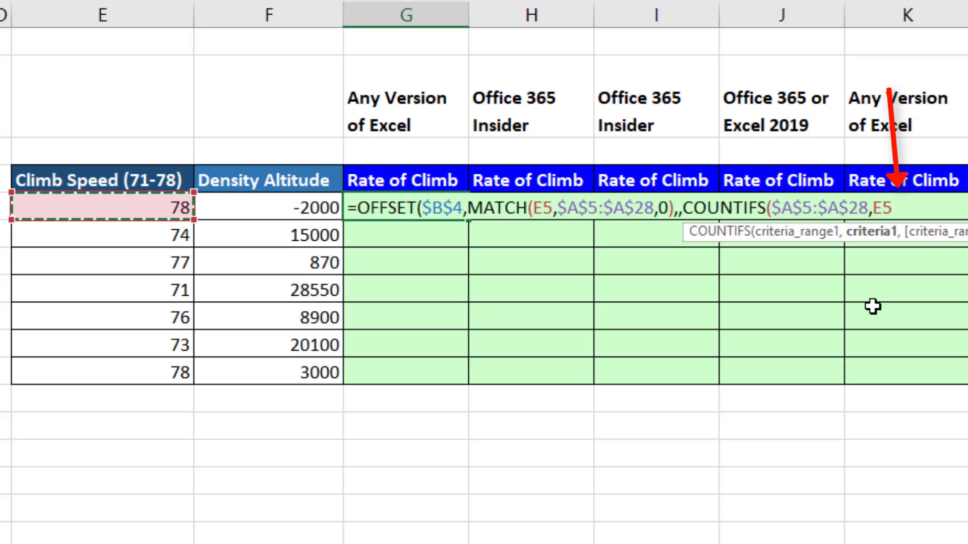
text())
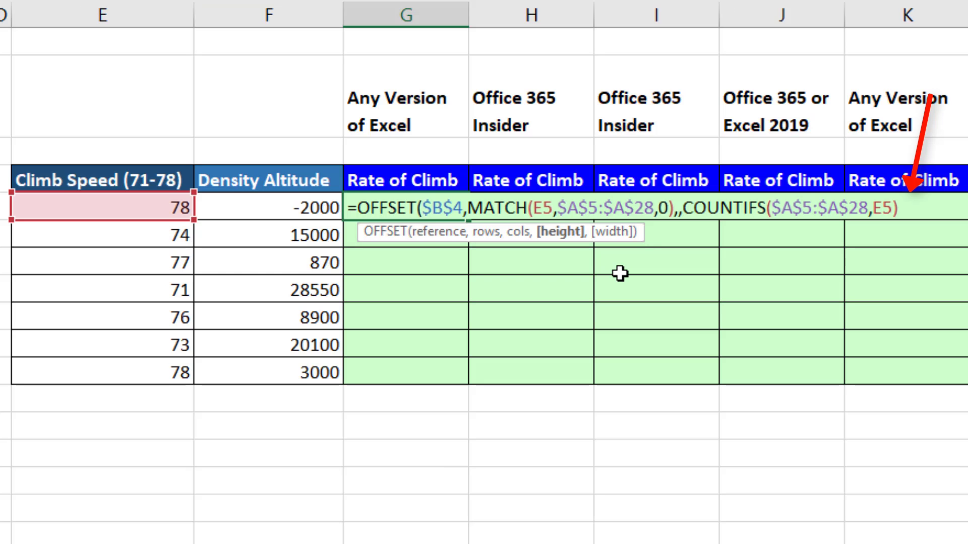
text(,2))
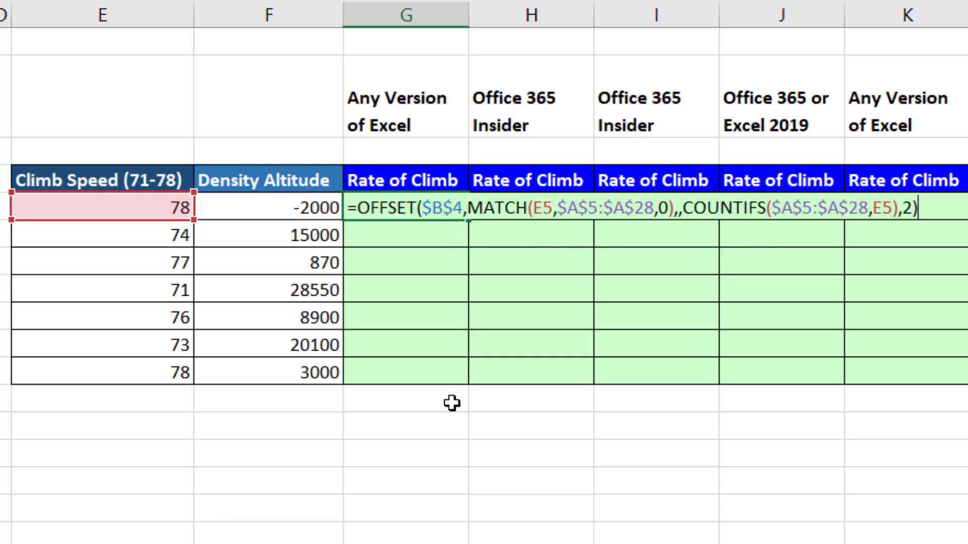
Wrap the OFFSET in VLOOKUP(F5,…,2) to return the climb rate for F5's density altitude.
key(Home)
key(Right)
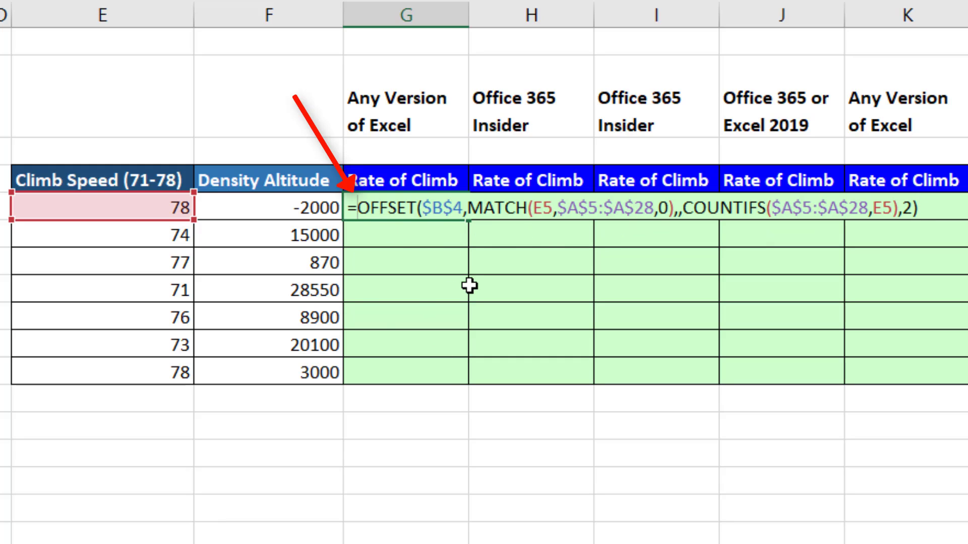
text(VLOOKUP()
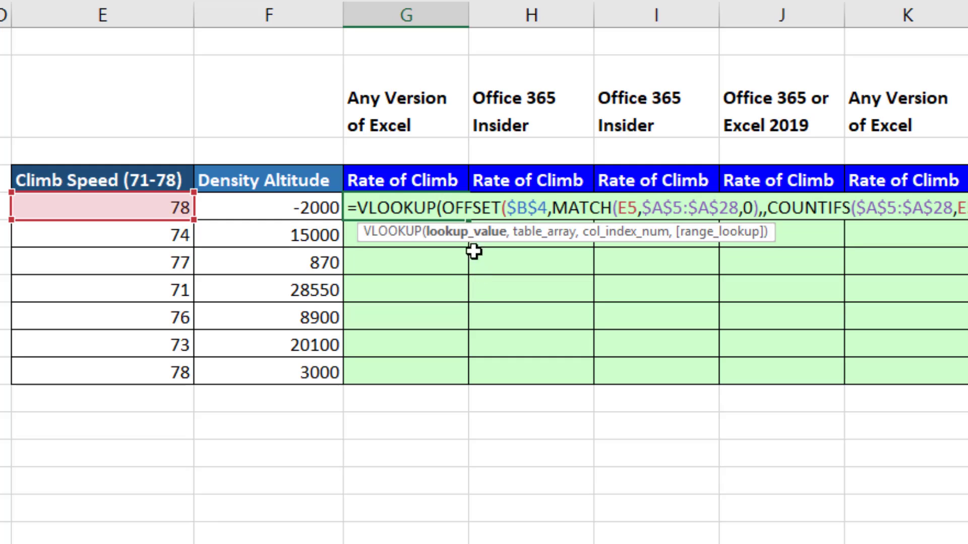
click(268, 201)
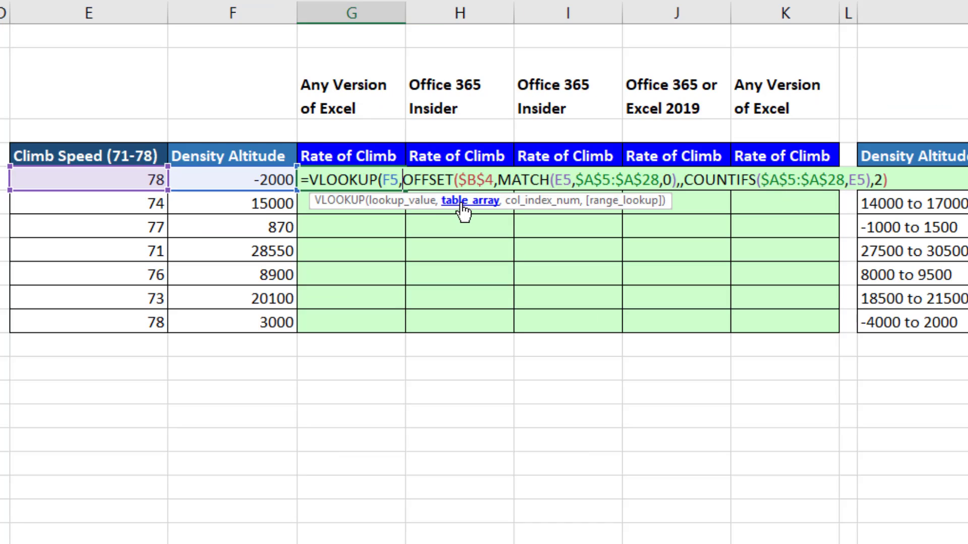
click(530, 232)
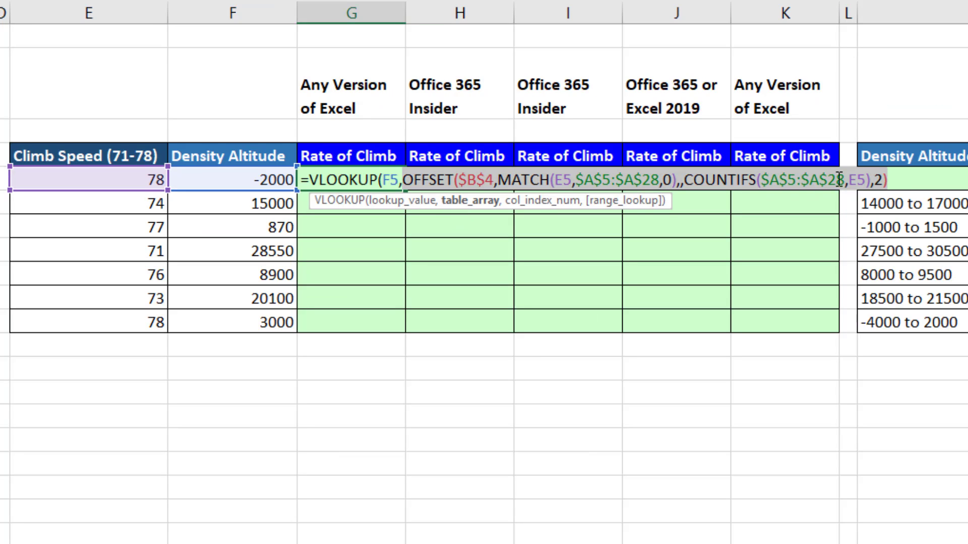
click(900, 183)
text(,2)
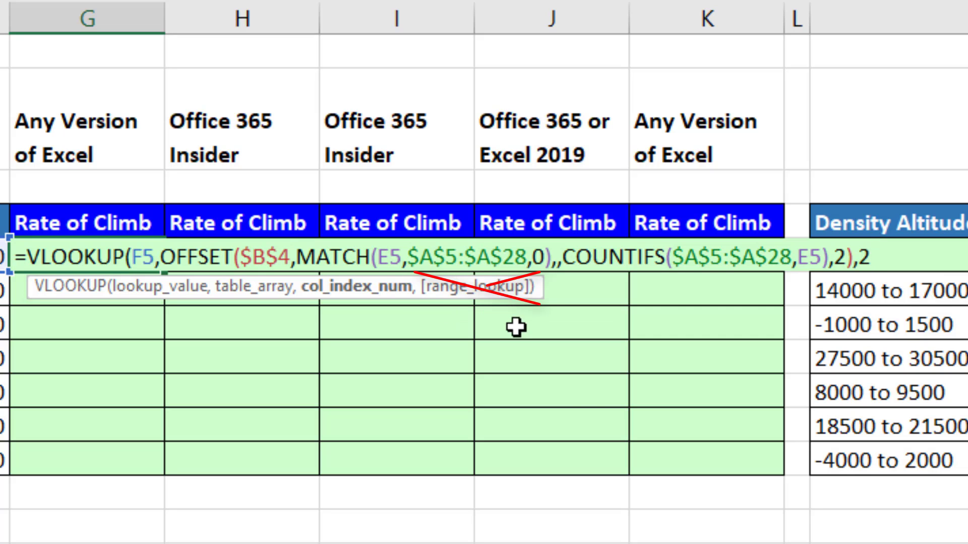
text())
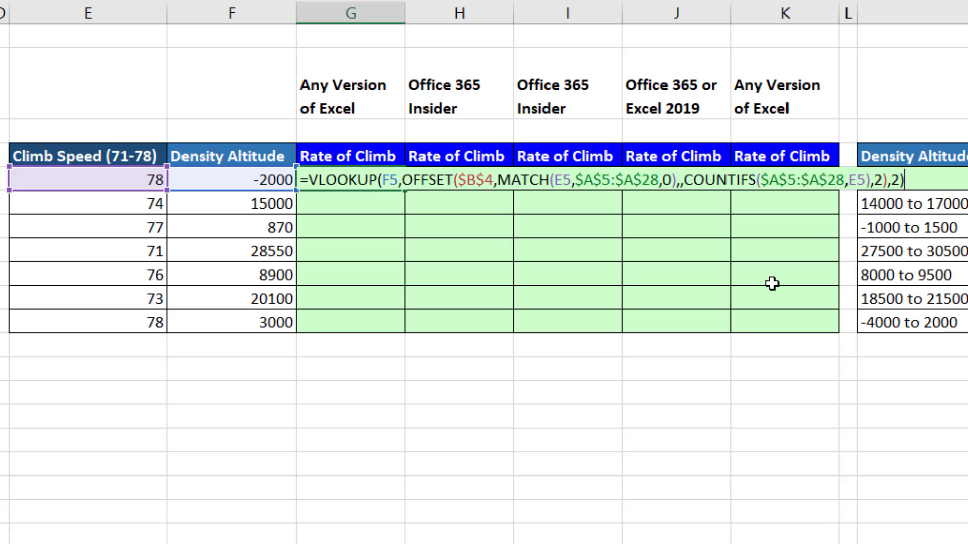
Commit the G5 formula, fill it down to G11, and inspect G11's copied formula.
key(ctrl+Return)
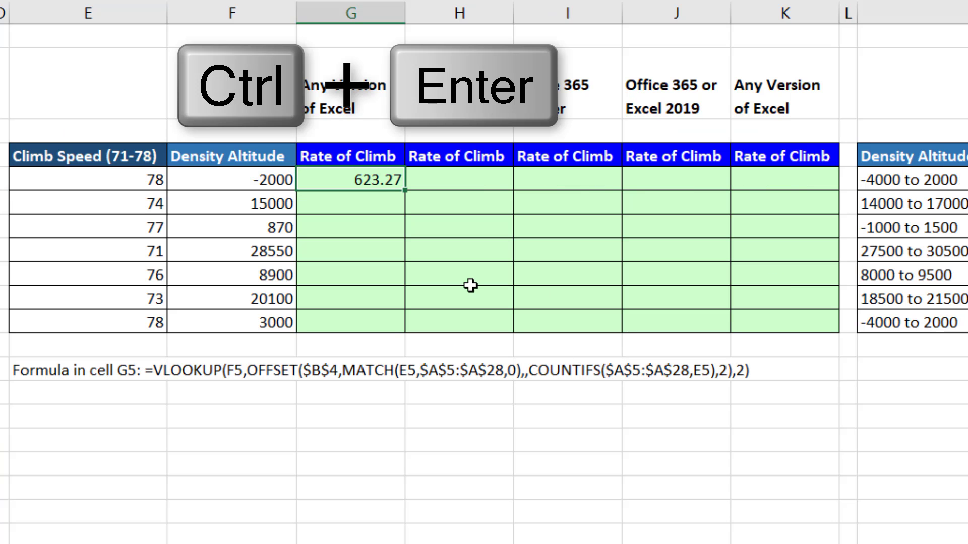
double_click(406, 191)
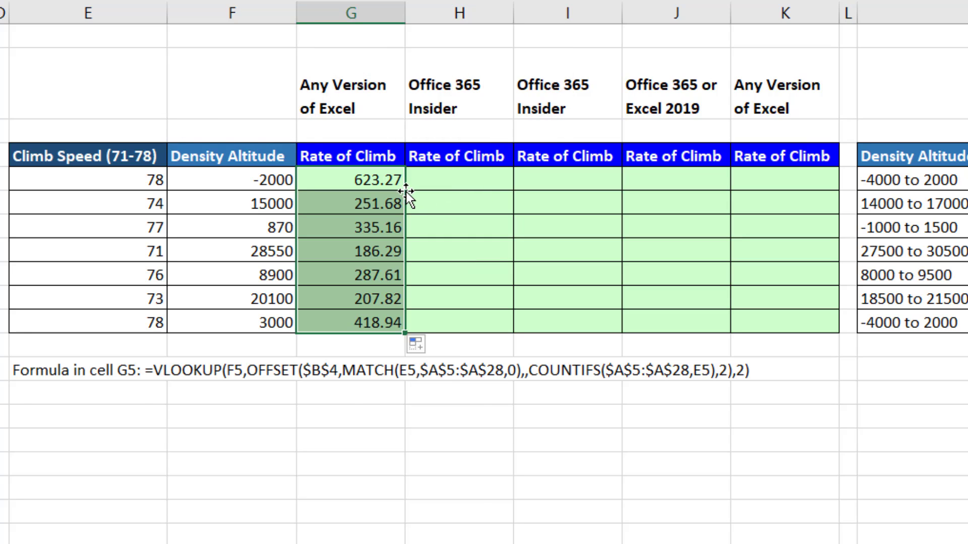
click(361, 324)
key(F2)
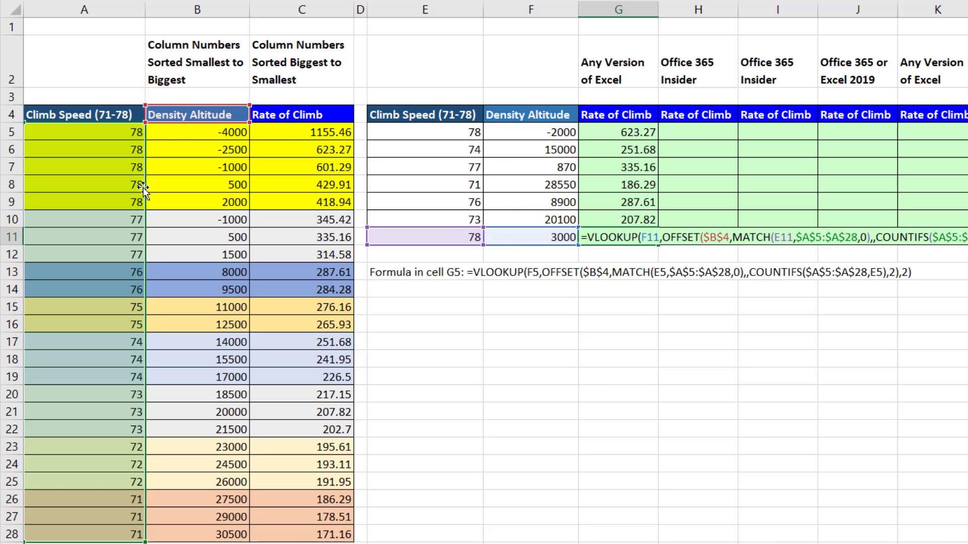
key(Escape)
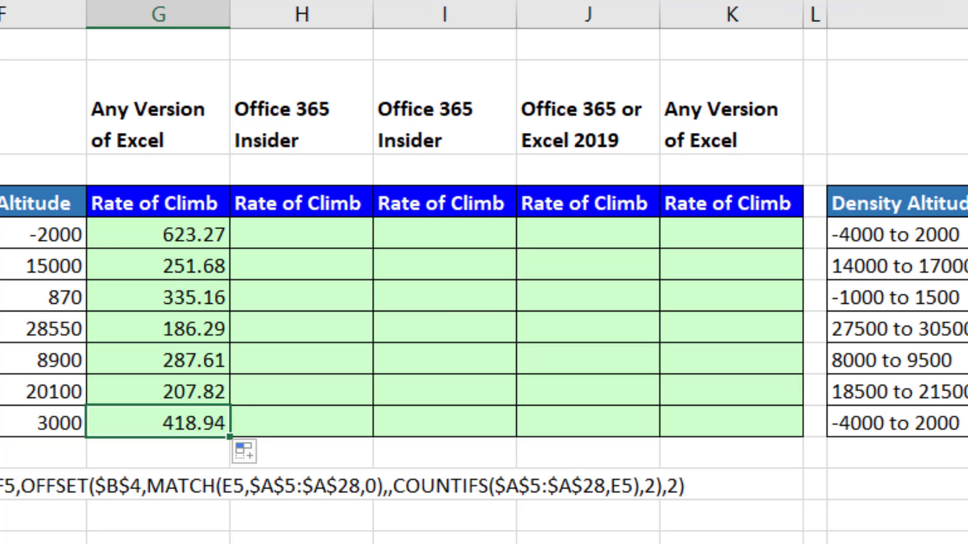
Evaluate G6's OFFSET table_array with F9, undo the preview, and commit G6 showing 251.68.
click(147, 255)
key(F2)
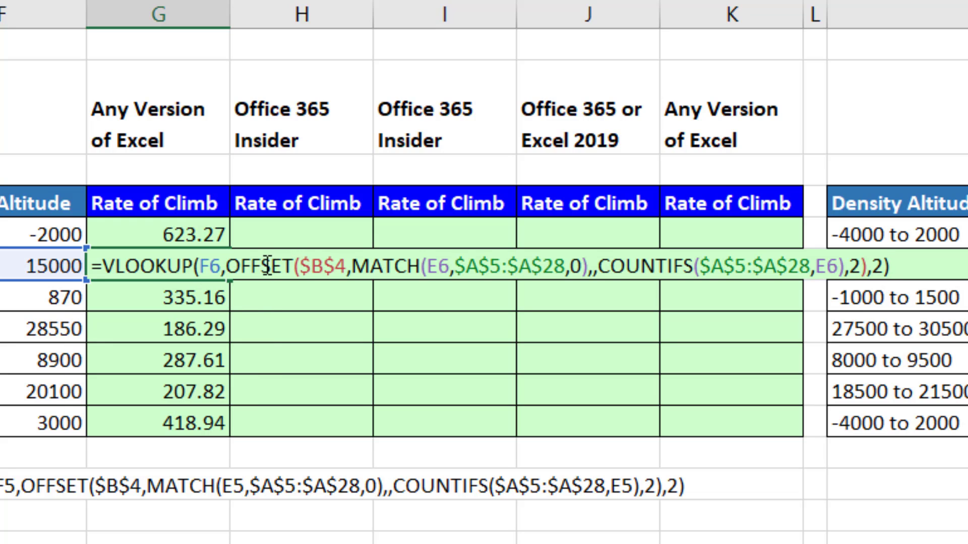
click(228, 266)
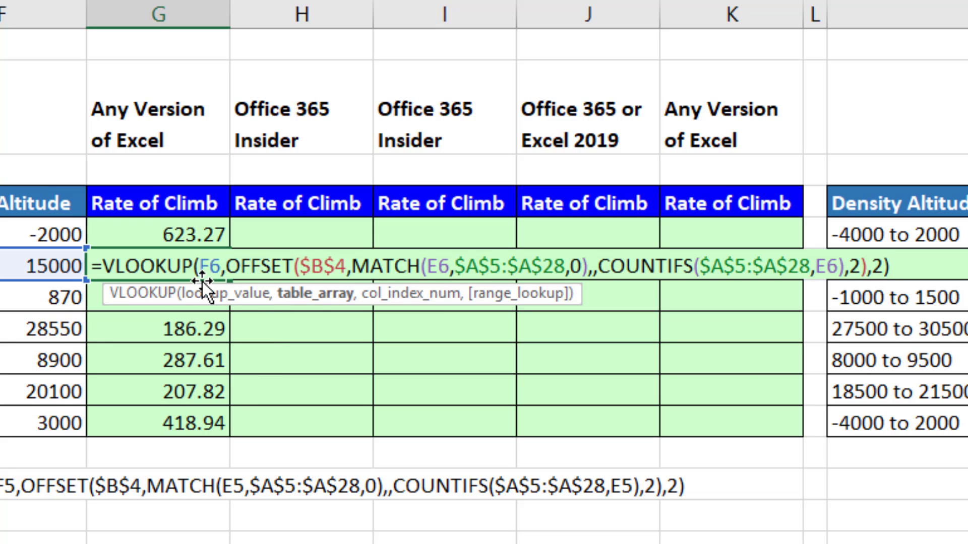
click(310, 301)
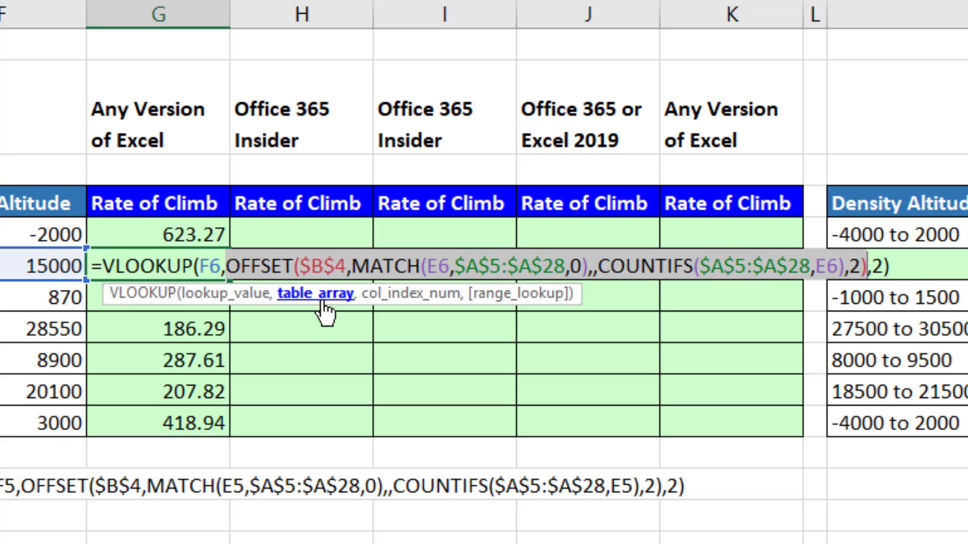
key(F9)
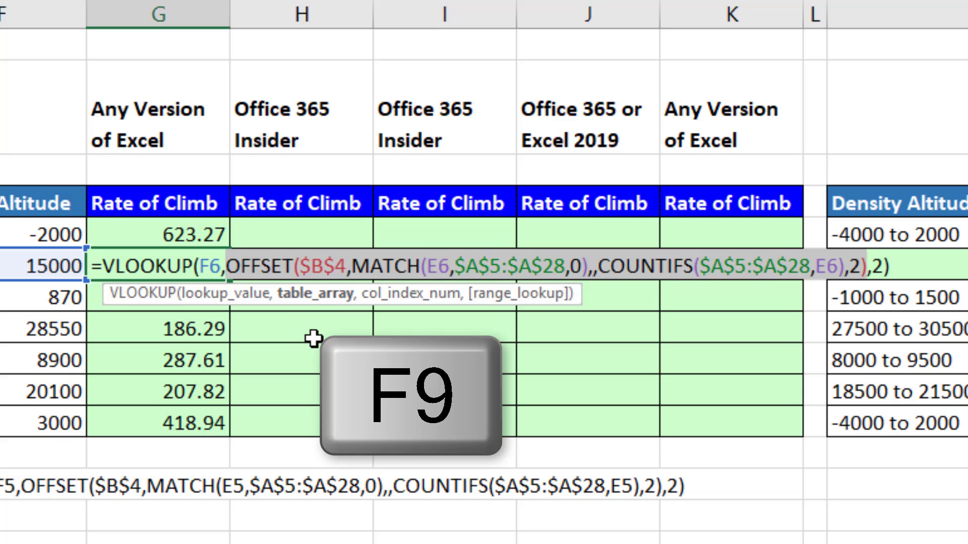
key(F9)
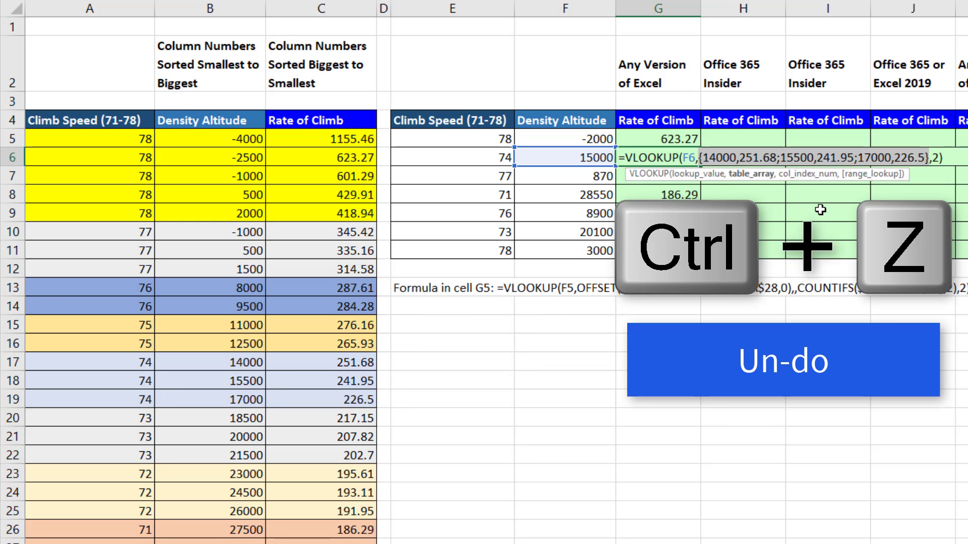
key(ctrl+z)
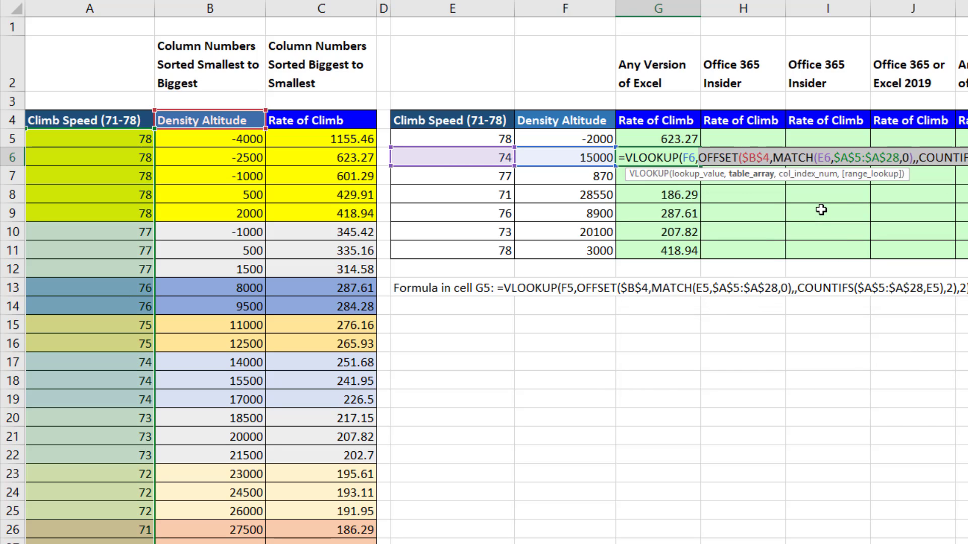
key(Return)
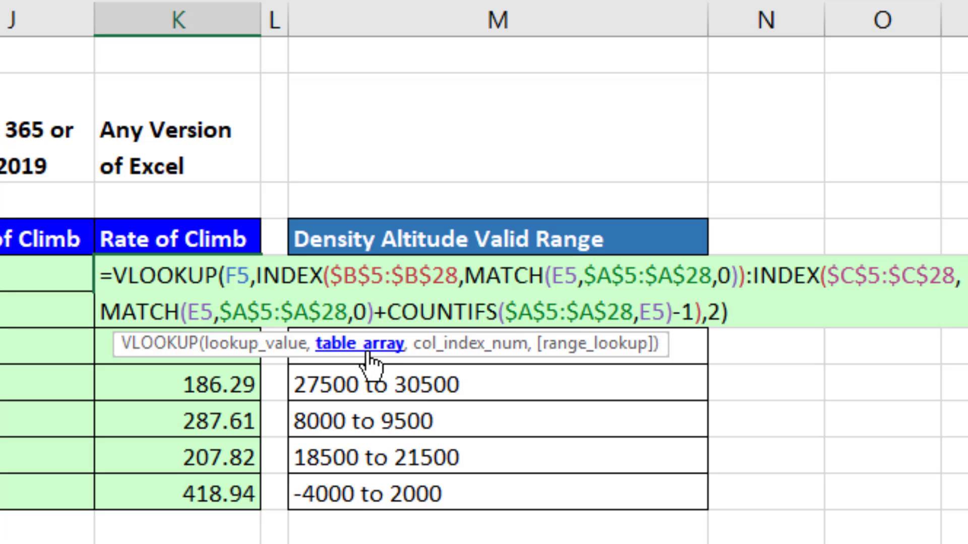
Select the INDEX:INDEX table_array argument in K5's VLOOKUP to review it.
click(364, 352)
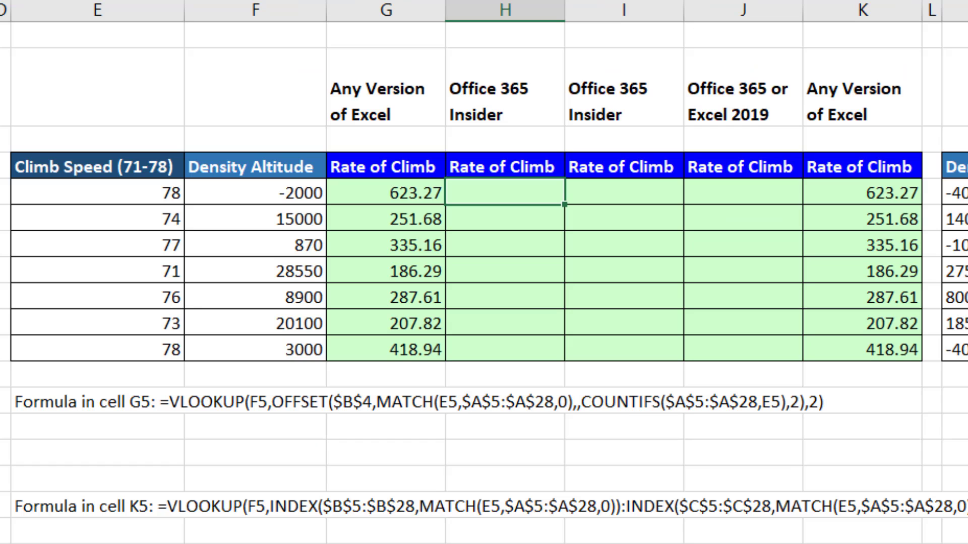
Enter FILTER($B$5:$C$28,$A$5:$A$28=E5) in H5 and preview the rows it returns for speed 78.
text(=fil)
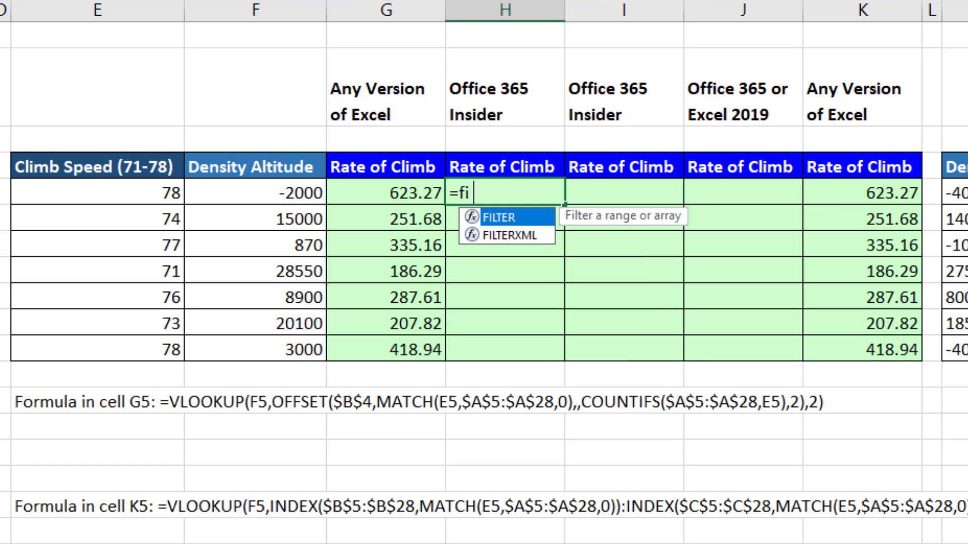
key(Tab)
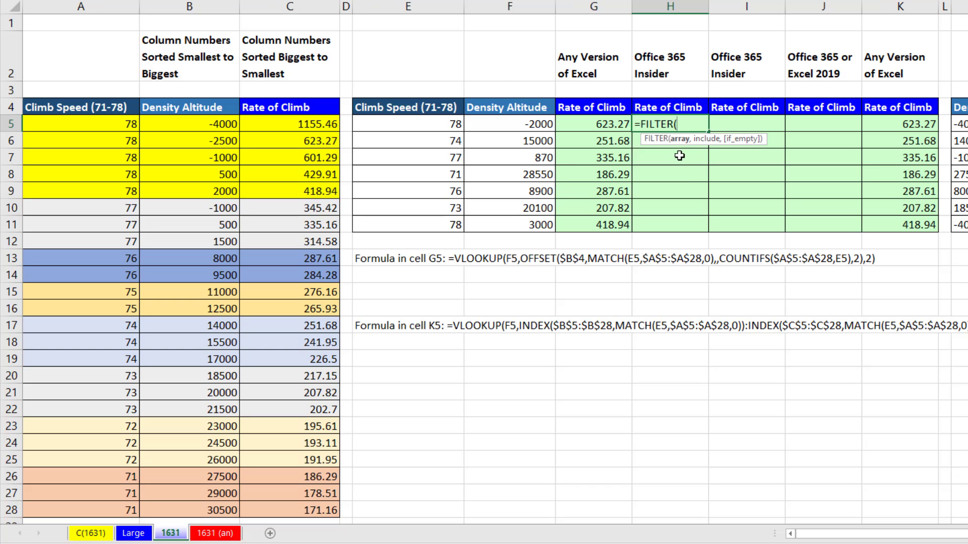
drag(209, 124, 300, 512)
key(F4)
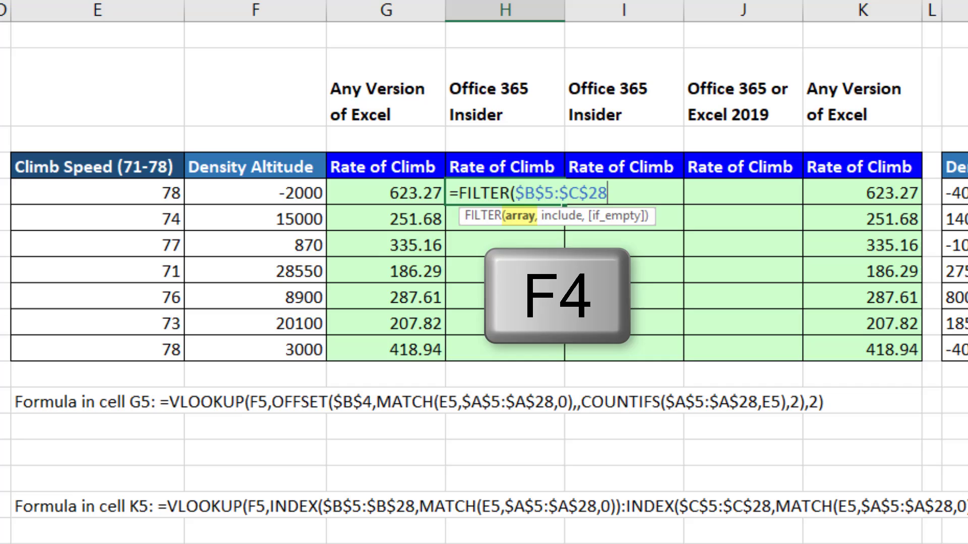
text(,)
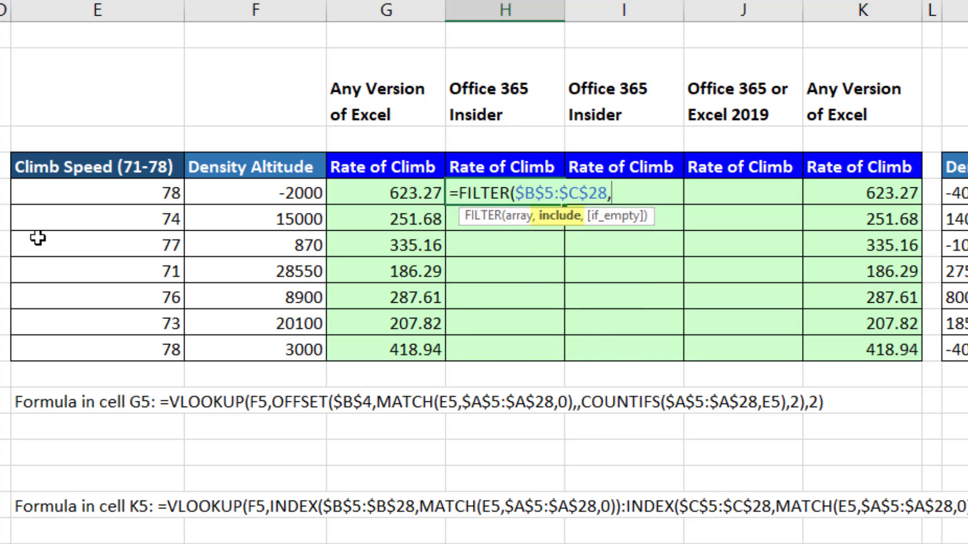
drag(81, 127, 108, 529)
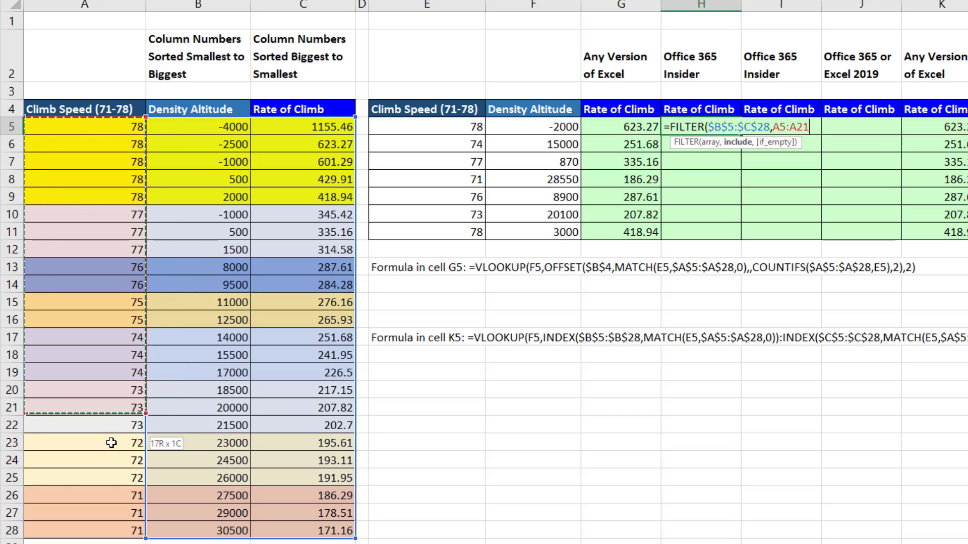
key(F4)
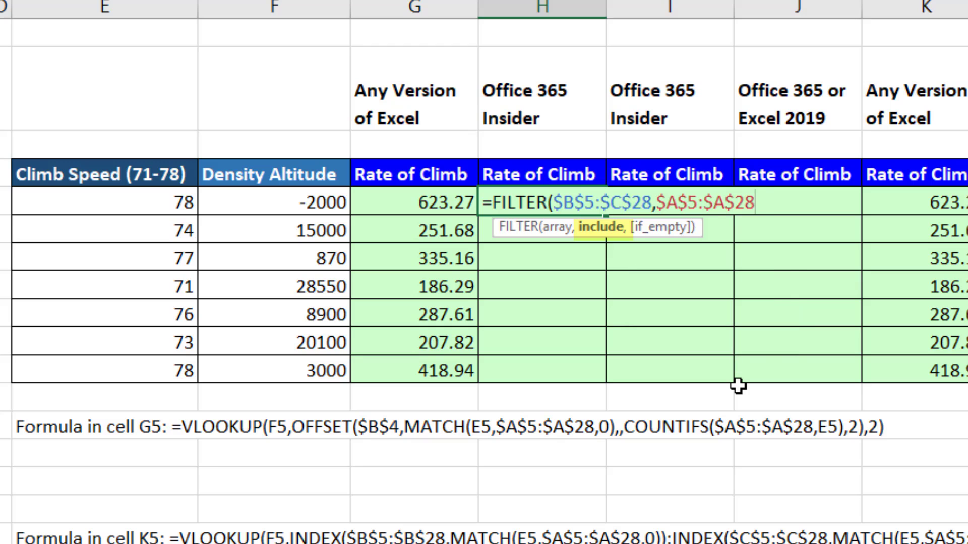
click(144, 201)
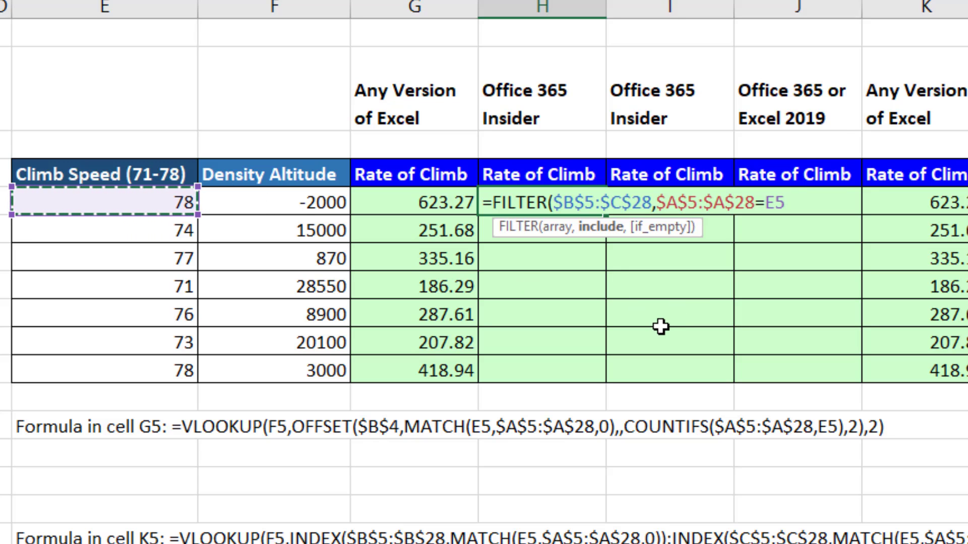
text())
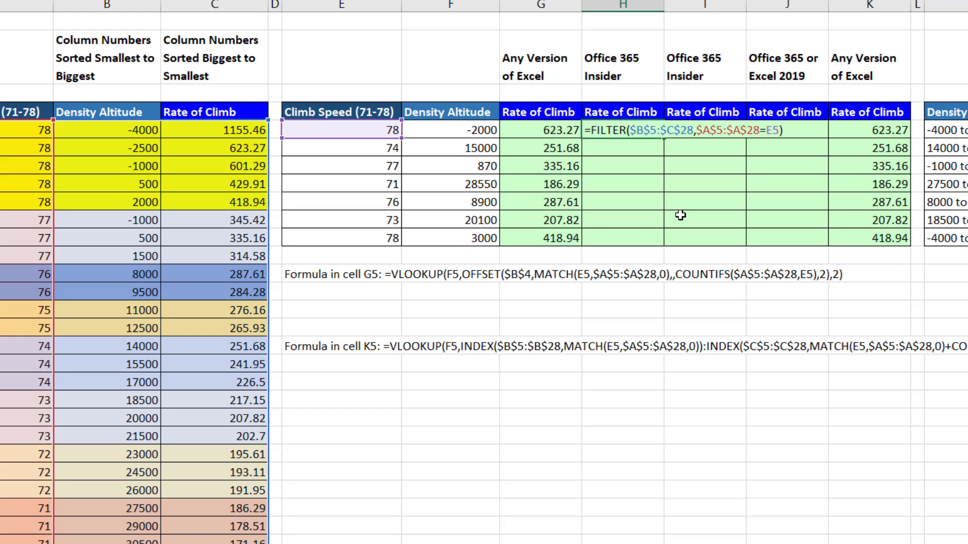
key(F9)
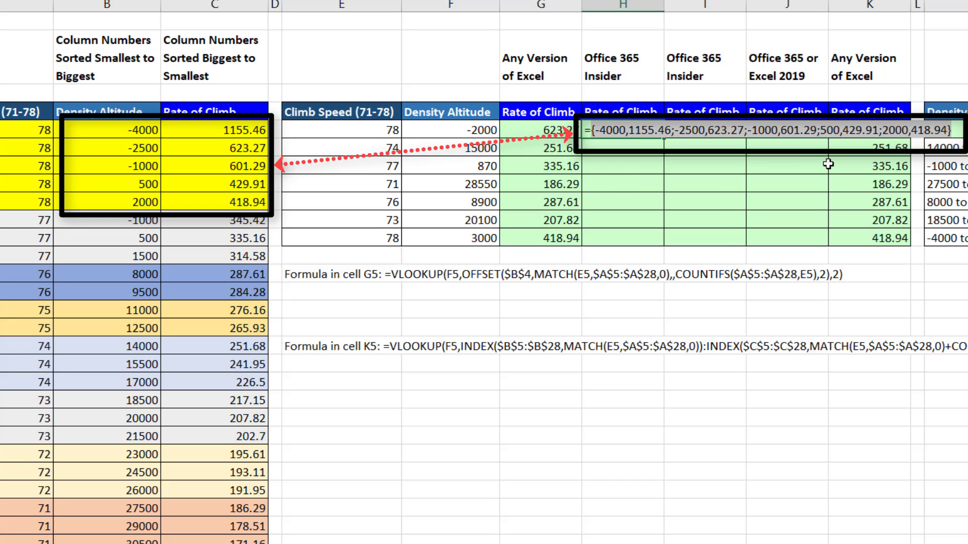
key(ctrl+z)
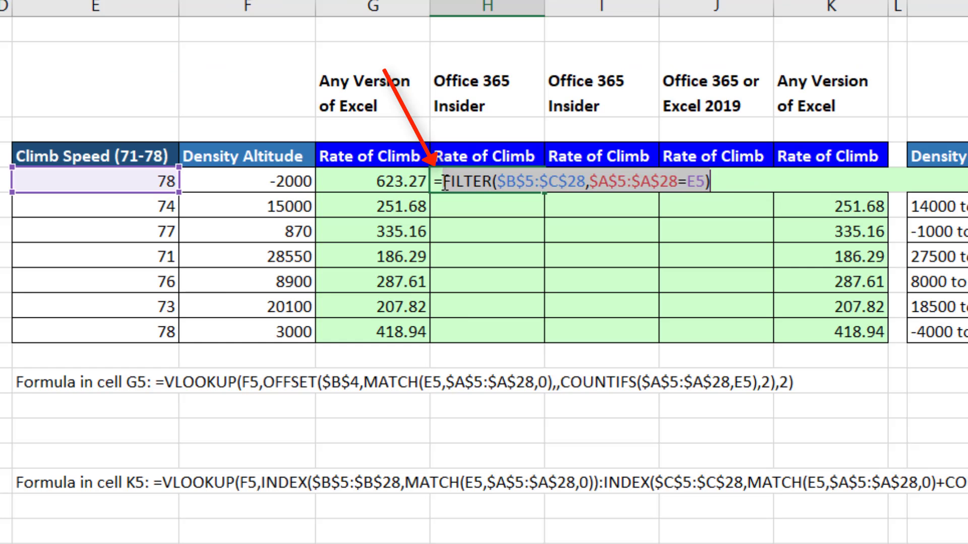
Wrap the FILTER in VLOOKUP(F5,…,2) and fill the H5 formula down to H11.
click(444, 183)
text(VLOOKUP()
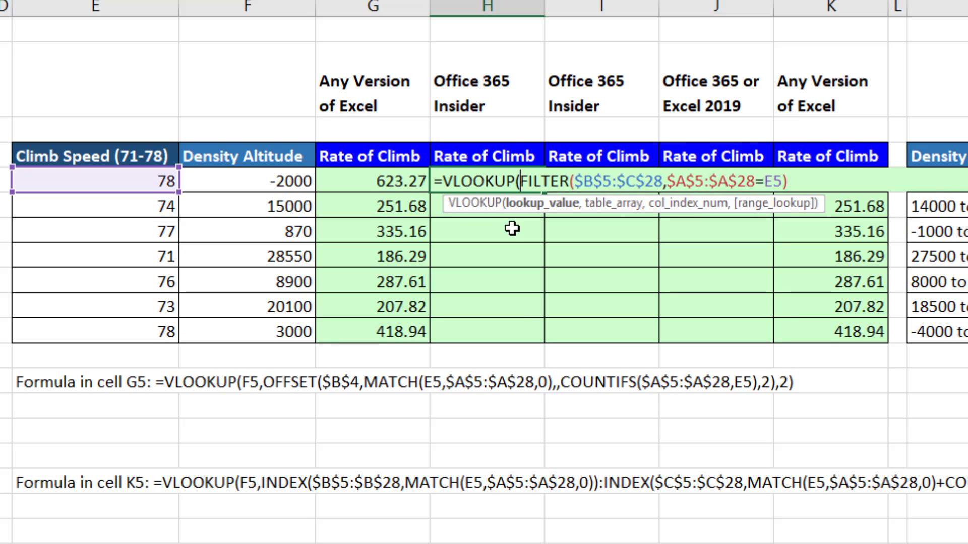
click(287, 183)
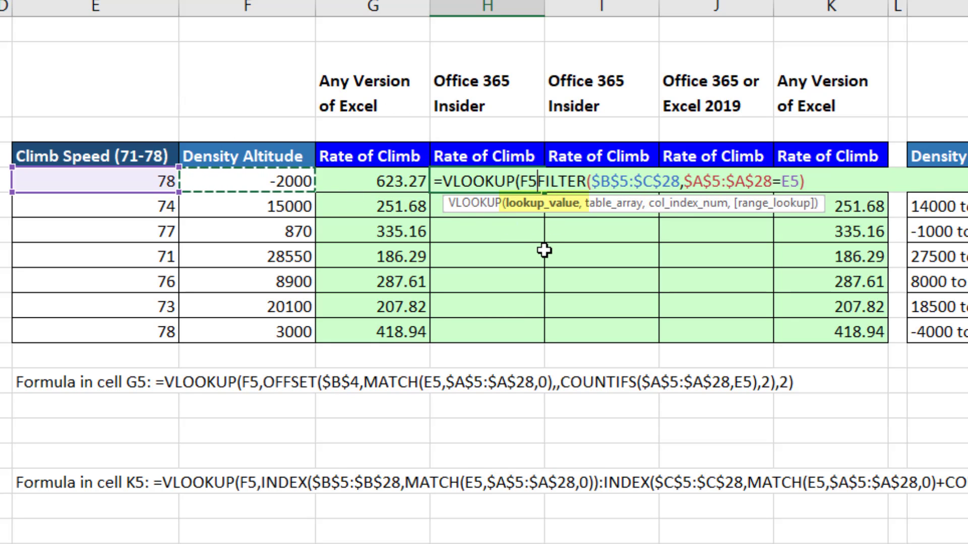
text(,)
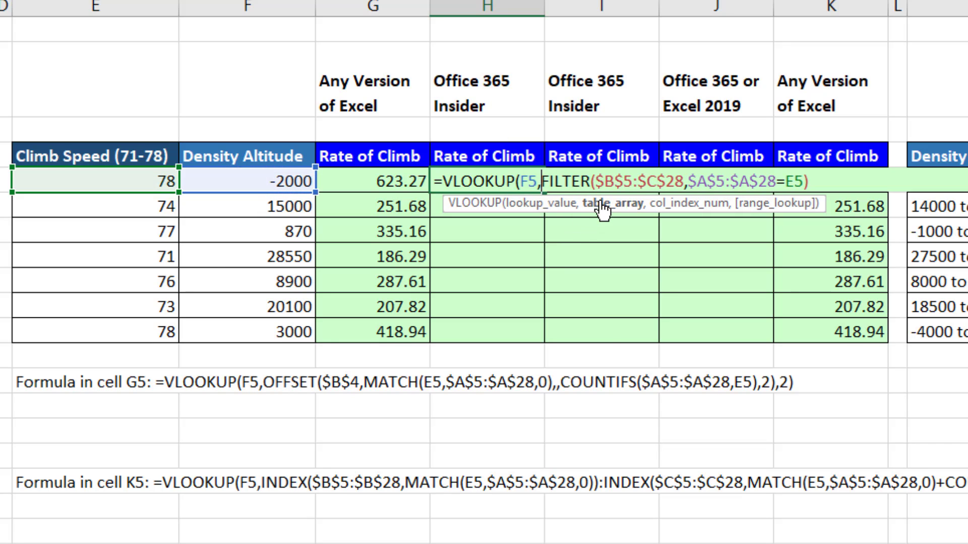
click(609, 209)
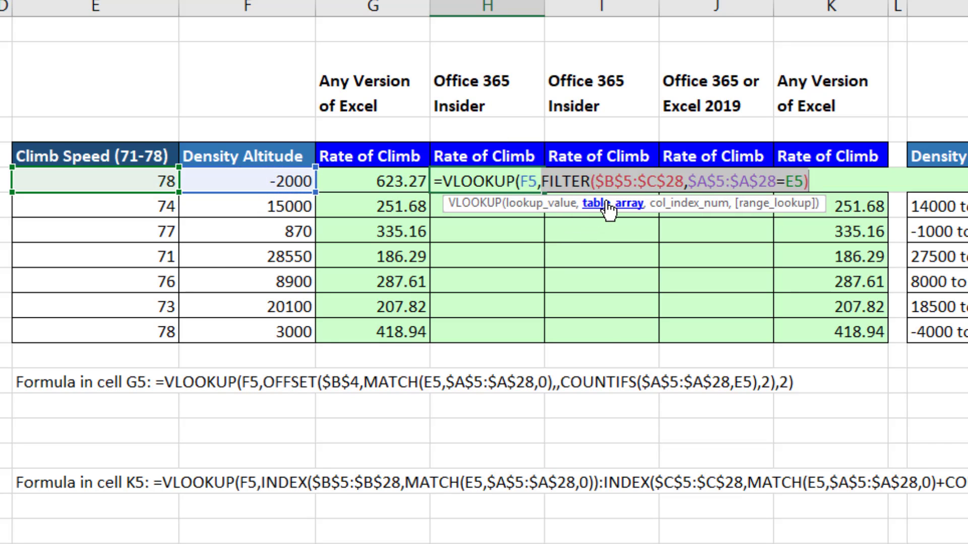
click(816, 183)
text(,)
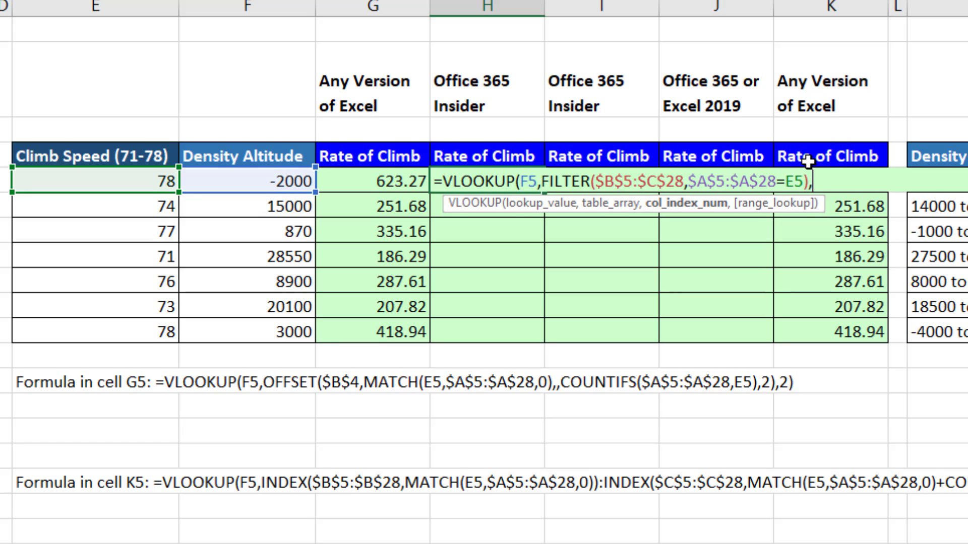
text(2))
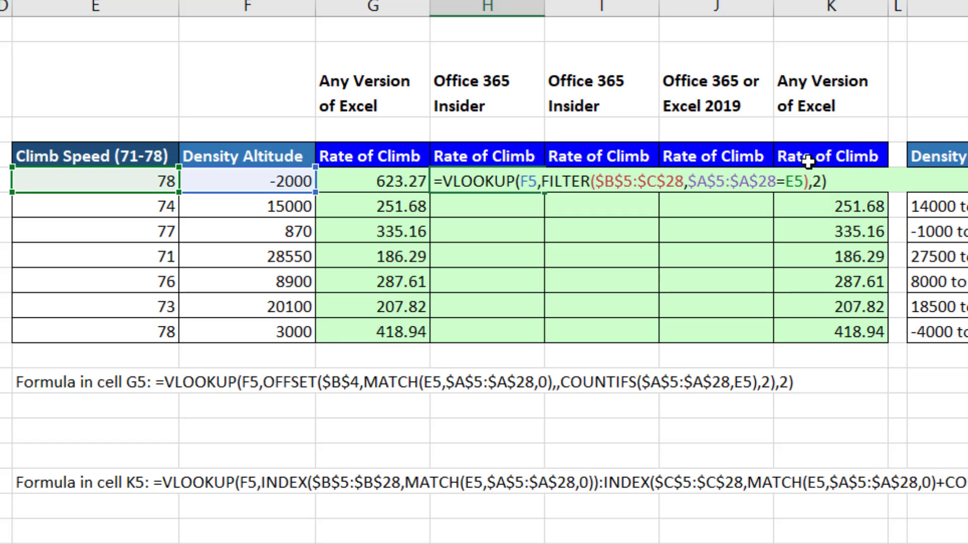
key(ctrl+Return)
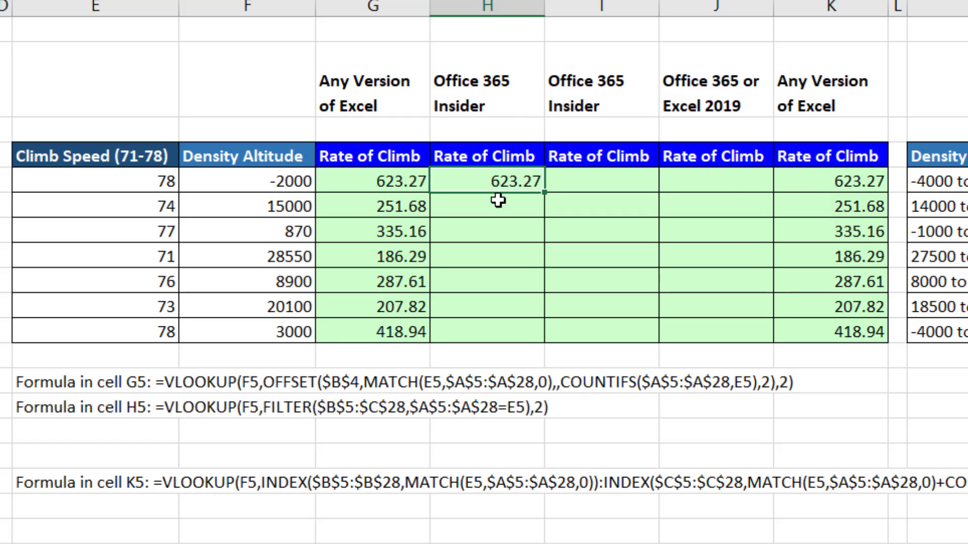
double_click(543, 194)
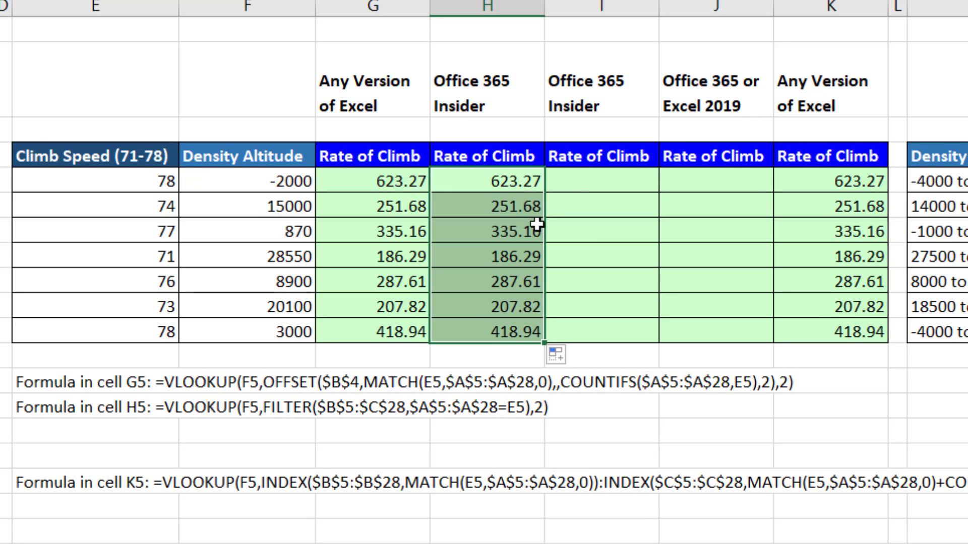
click(519, 332)
key(F2)
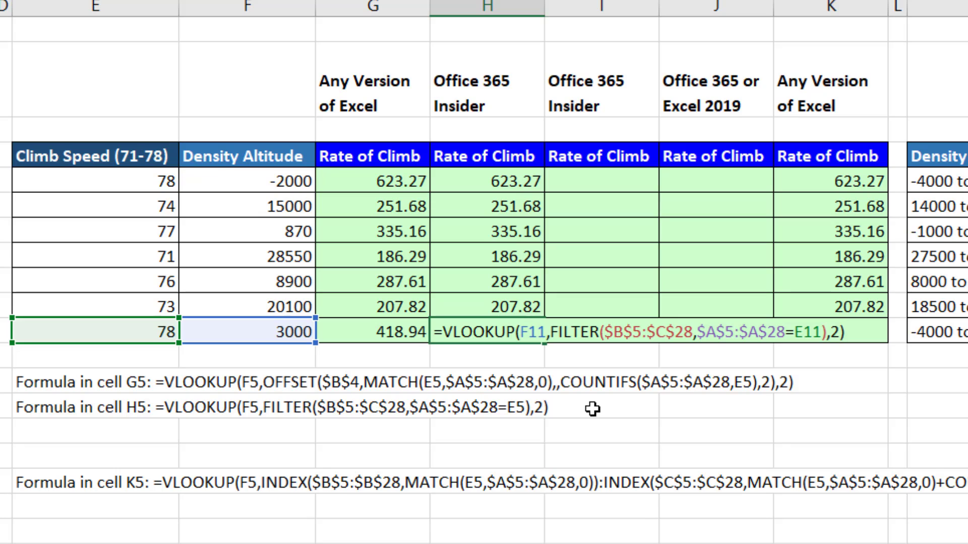
key(Escape)
click(515, 208)
key(F2)
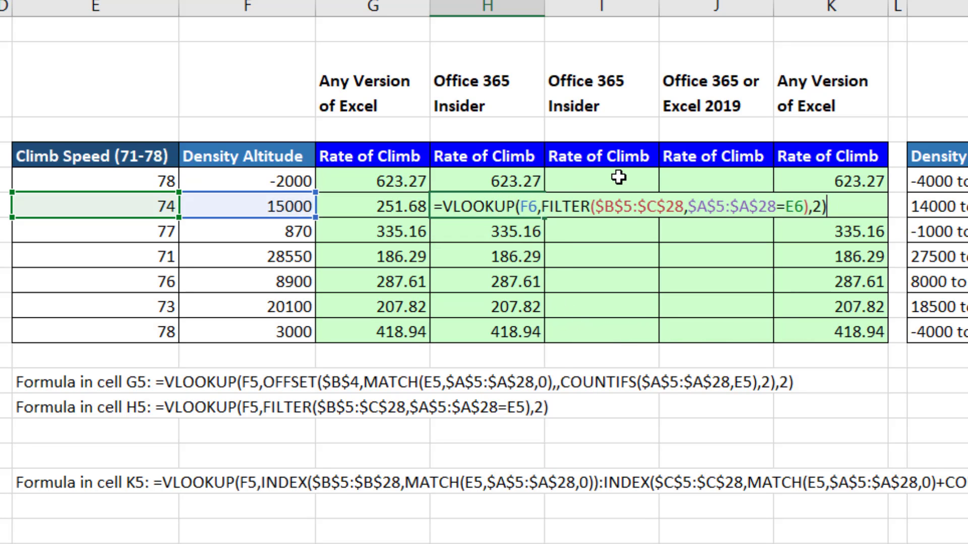
click(572, 206)
click(596, 231)
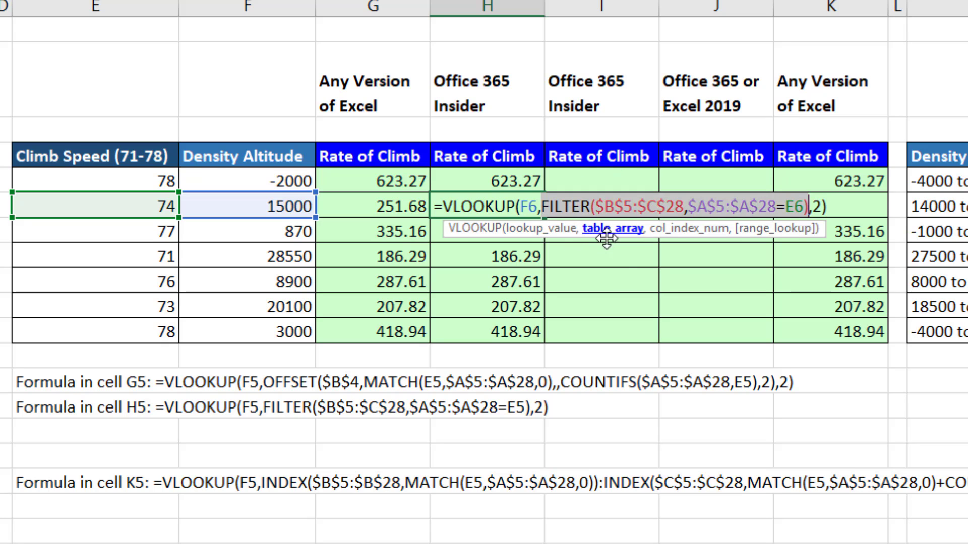
key(F9)
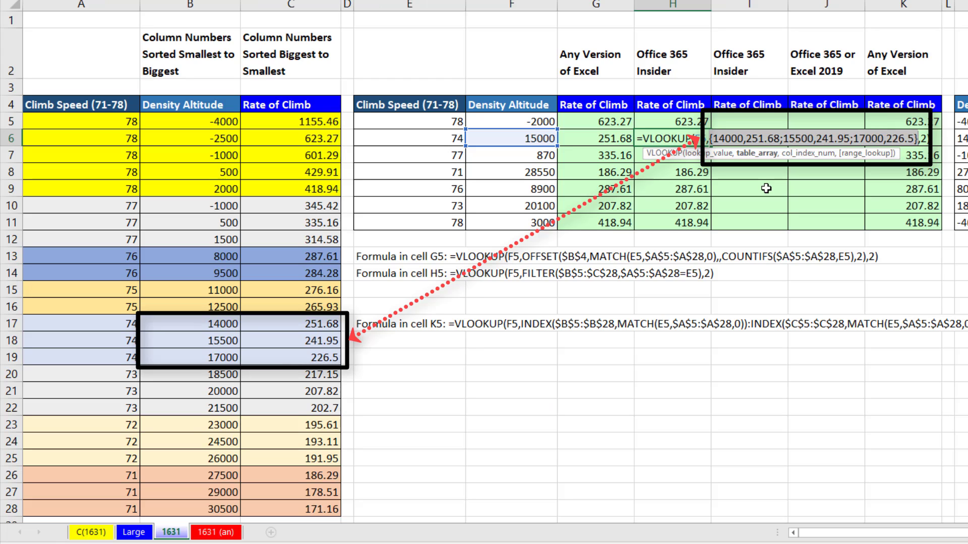
key(Escape)
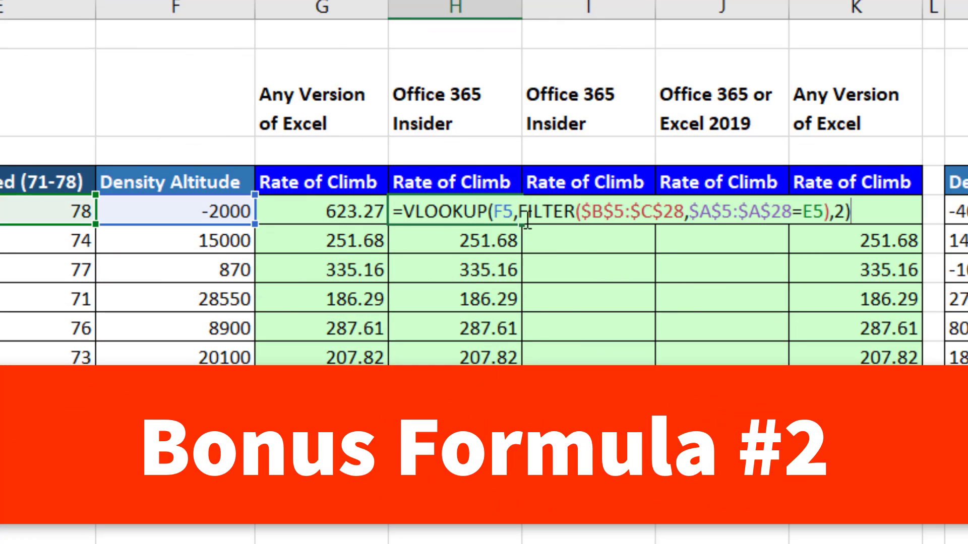
Enter =LOOKUP(F5,FILTER($B$5:$C$28,$A$5:$A$28=E5)) in I5, reusing H5's copied FILTER expression.
click(527, 215)
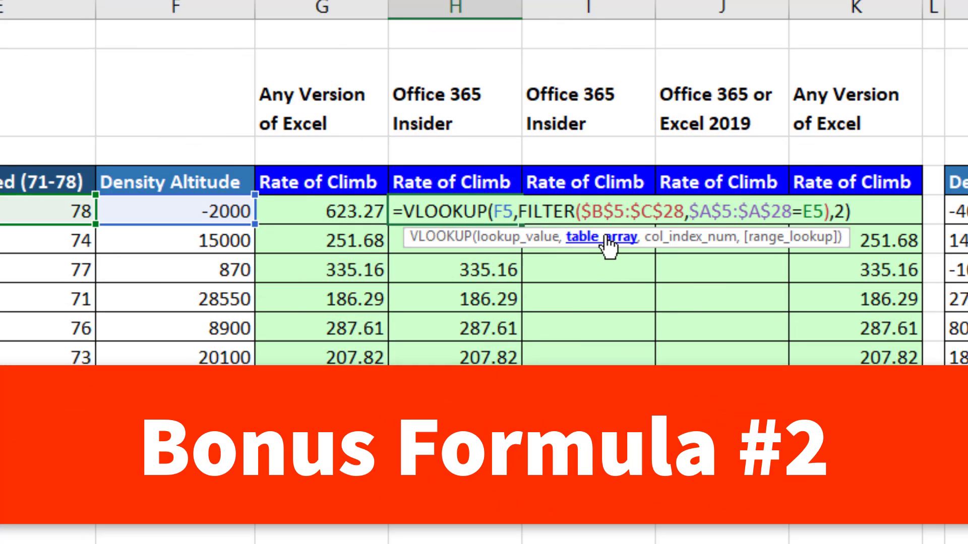
click(609, 241)
key(ctrl+c)
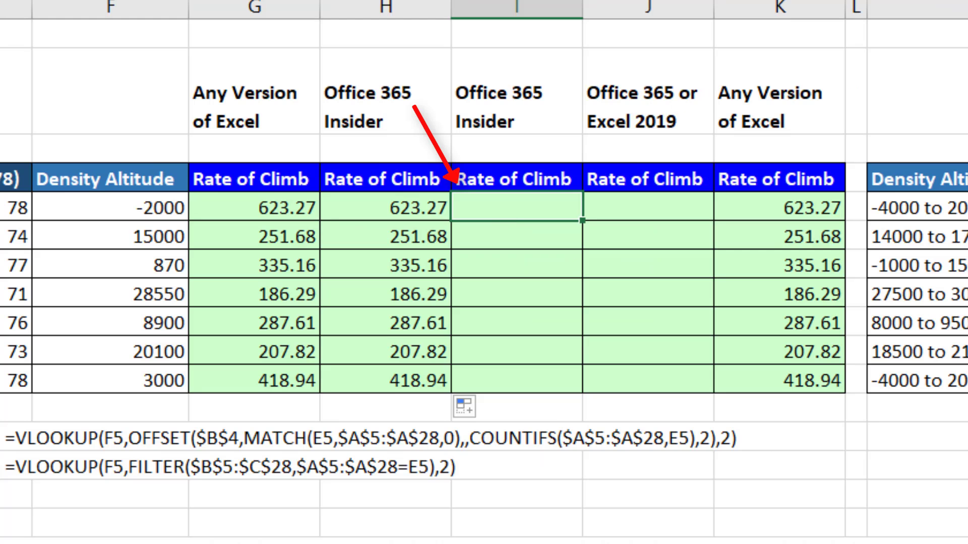
text(=)
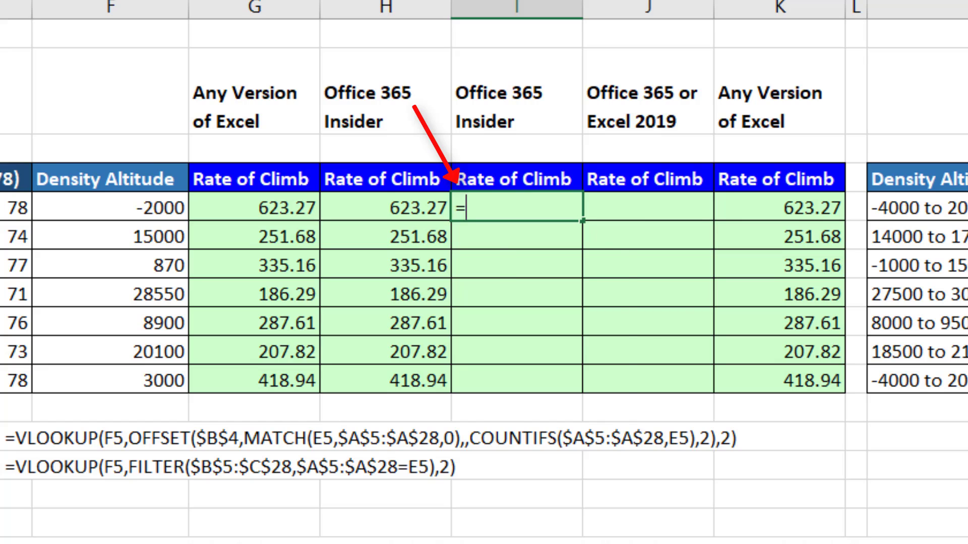
text(loo)
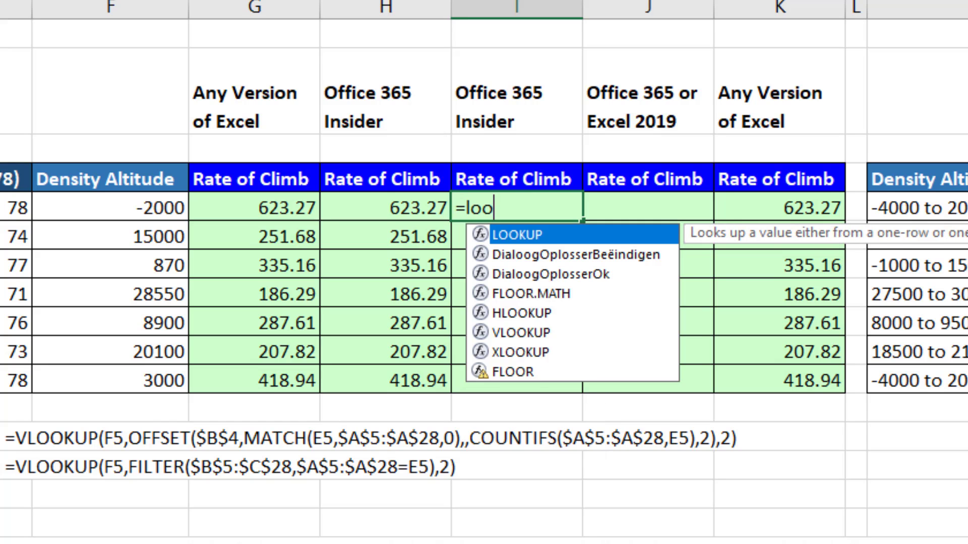
key(Tab)
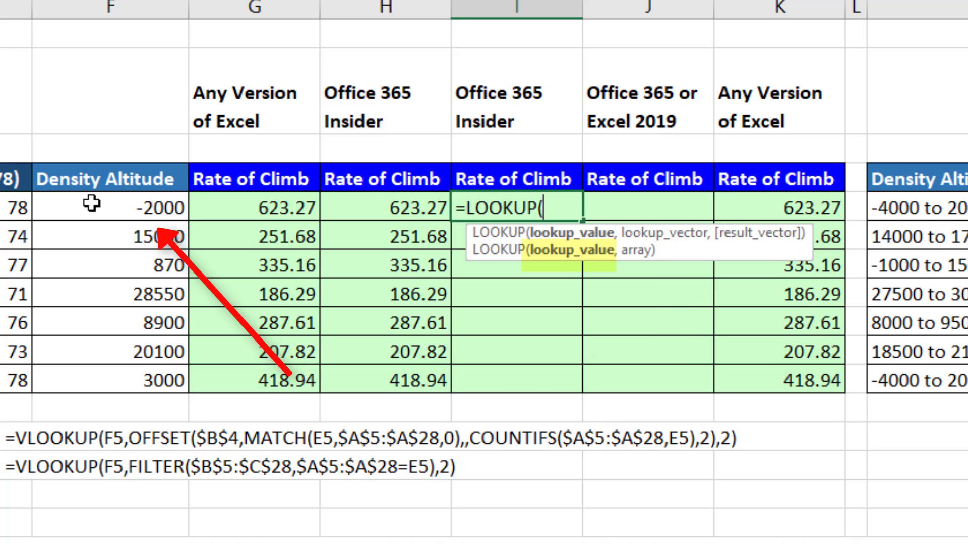
click(90, 207)
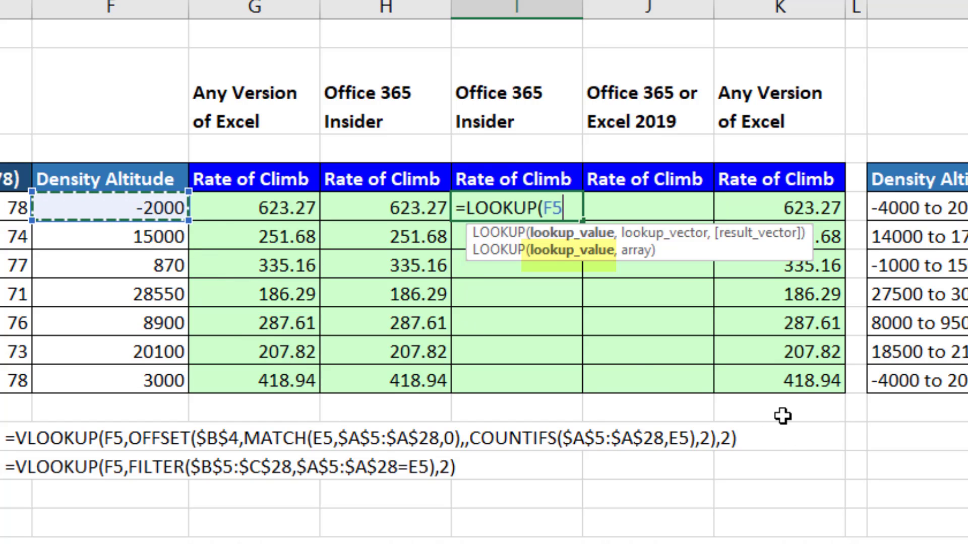
text(,)
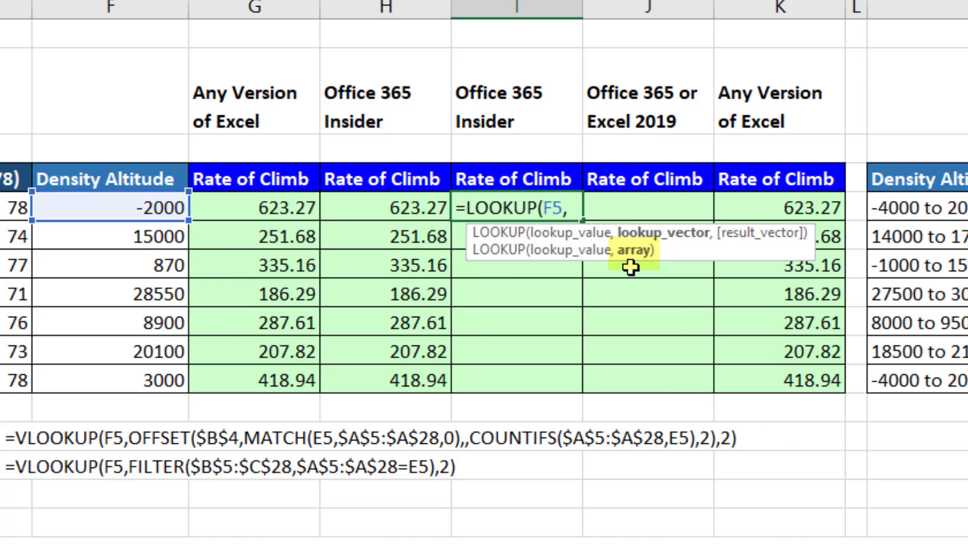
key(ctrl+v)
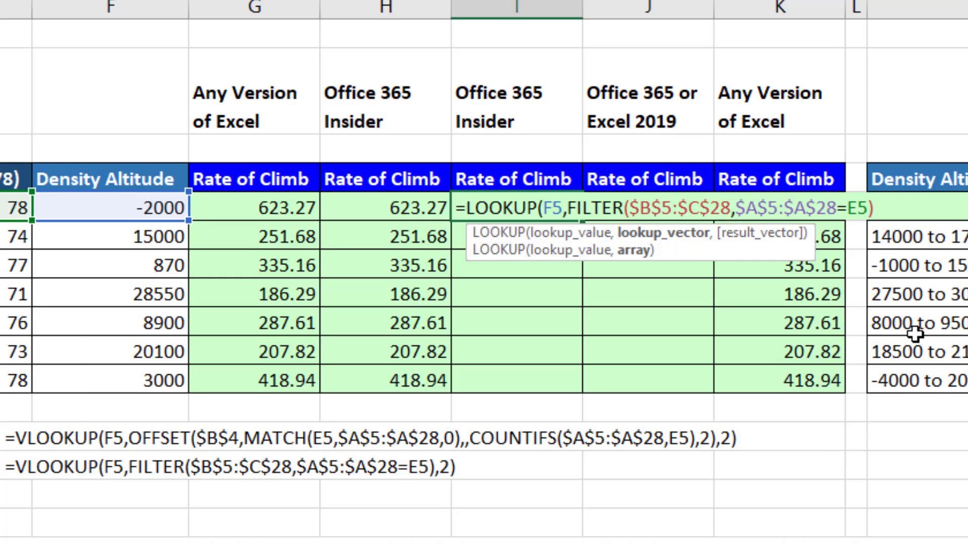
text())
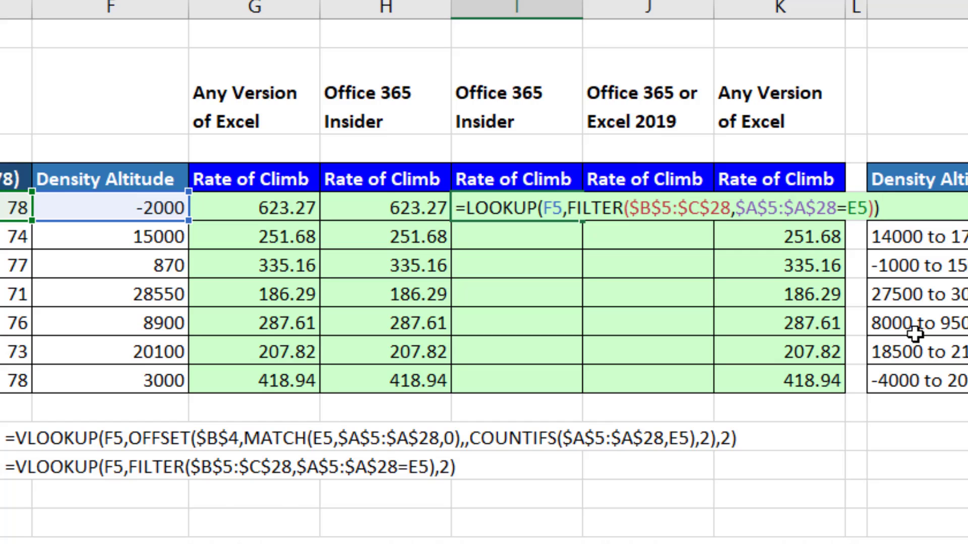
key(ctrl+Return)
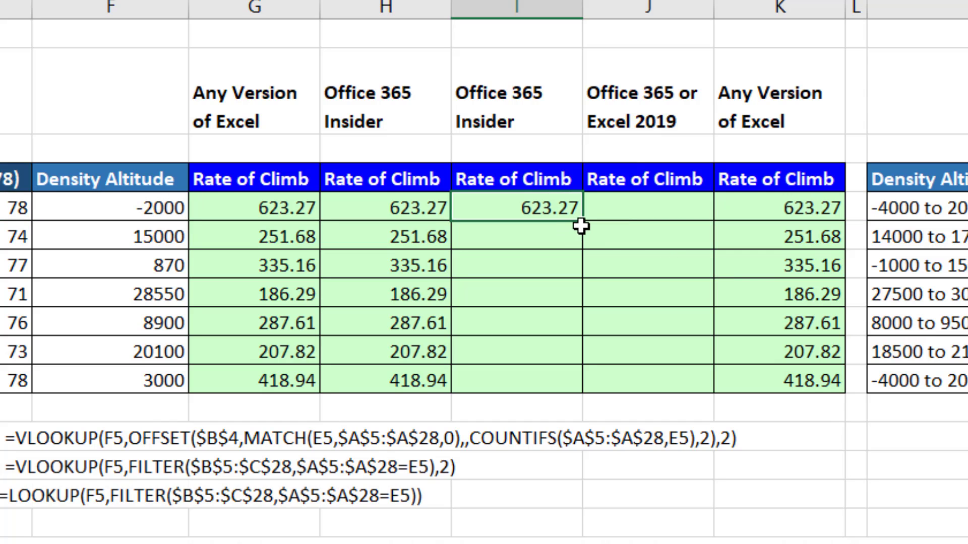
Fill the I5 formula down to I11 and check the copied formula in I11.
double_click(582, 221)
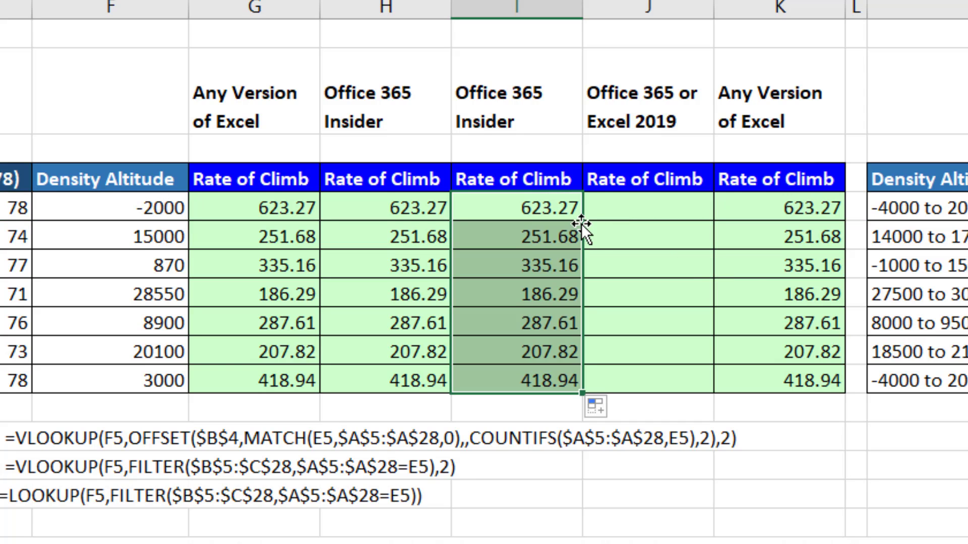
key(ctrl+Down)
key(F2)
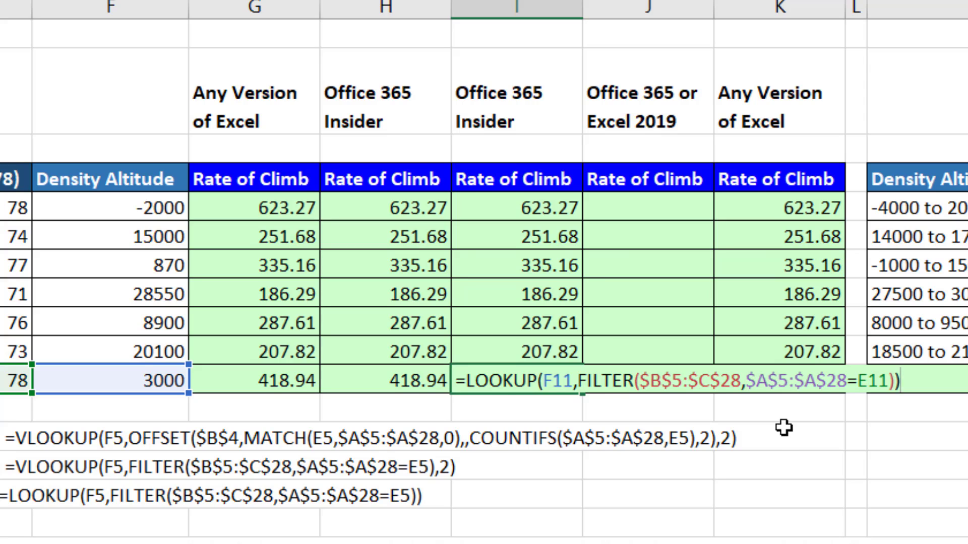
key(ctrl+Return)
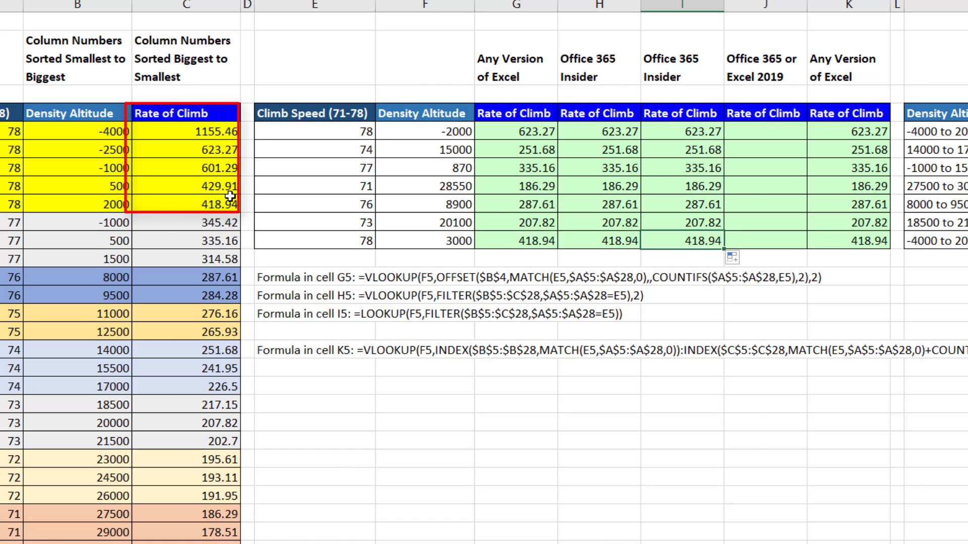
Start =MINIFS in J5 with min range $C$5:$C$28 and criterion $A$5:$A$28 equal to E5.
click(766, 131)
text(=min)
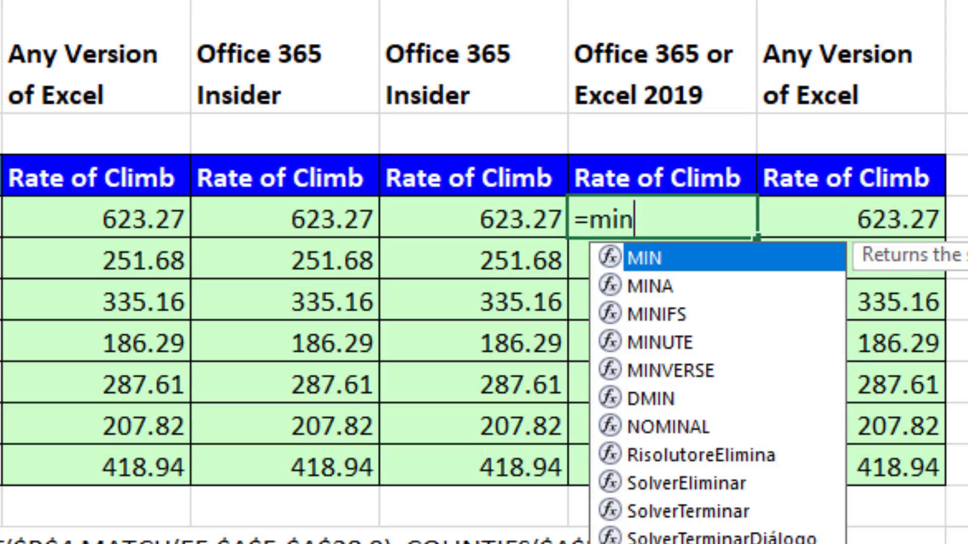
text(if)
key(Tab)
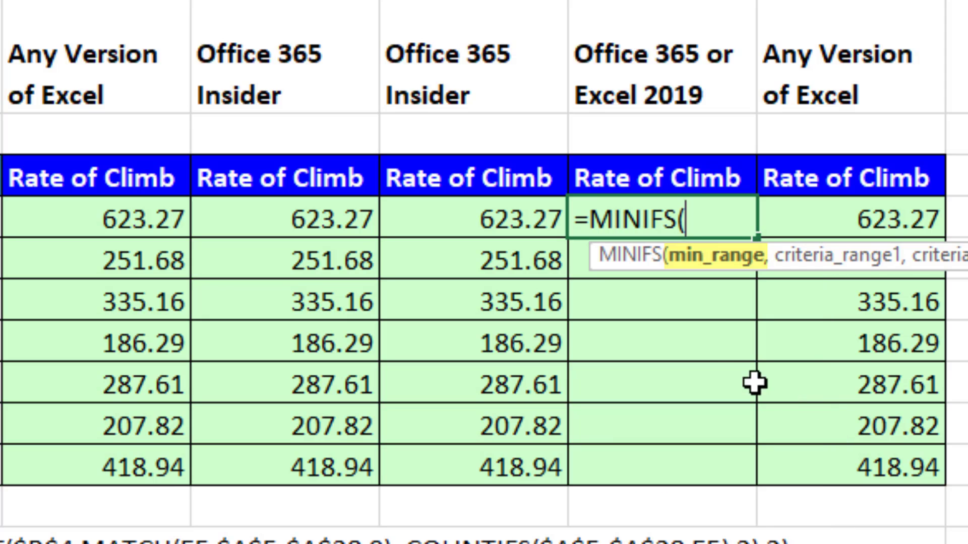
click(321, 98)
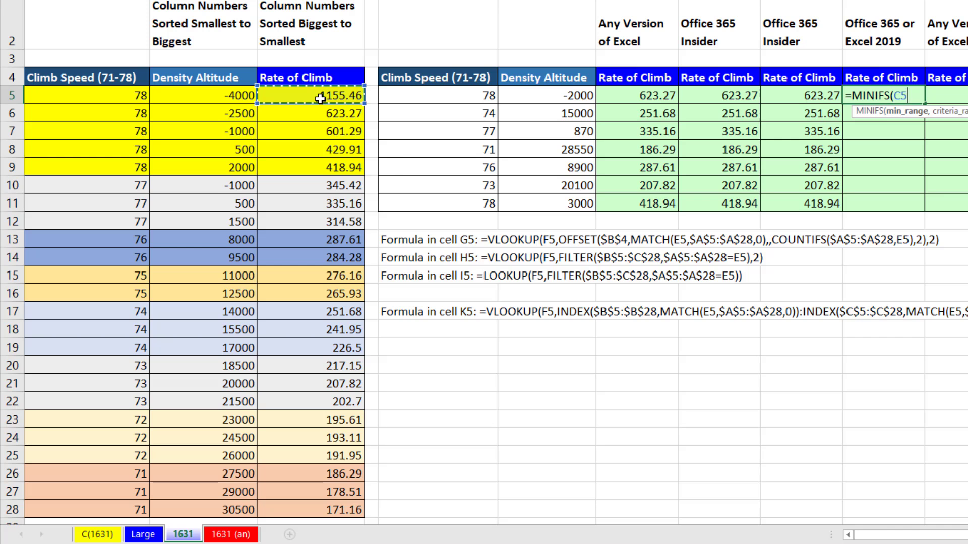
drag(321, 98, 320, 509)
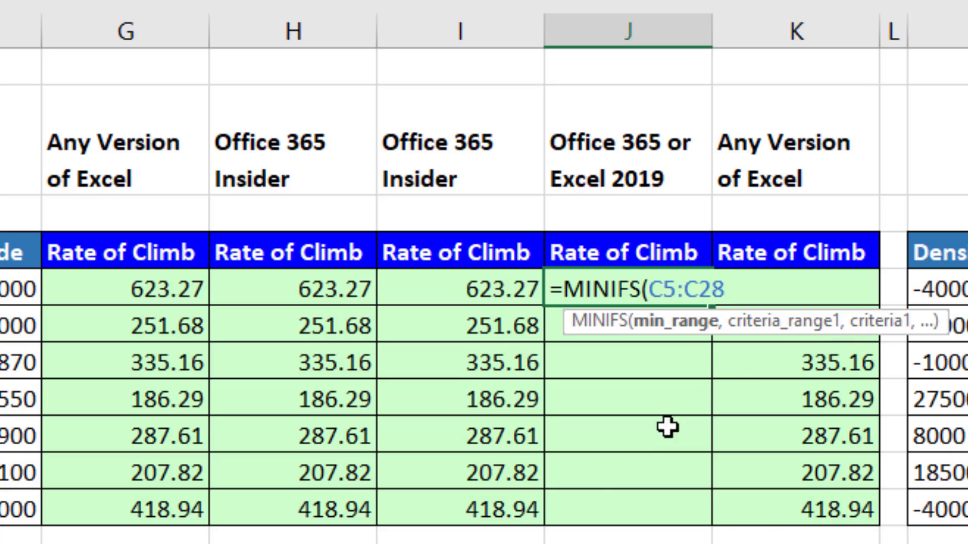
key(F4)
text(,)
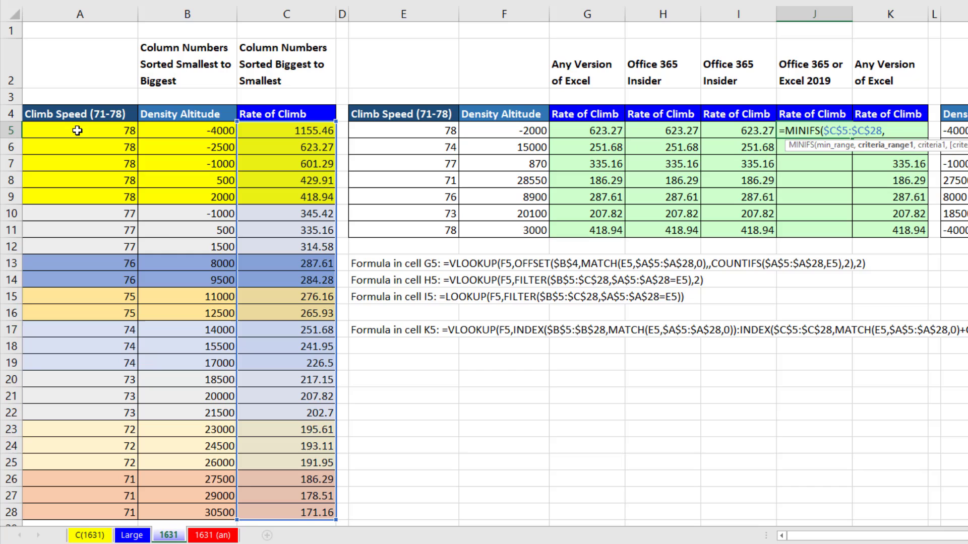
drag(78, 130, 108, 514)
key(F4)
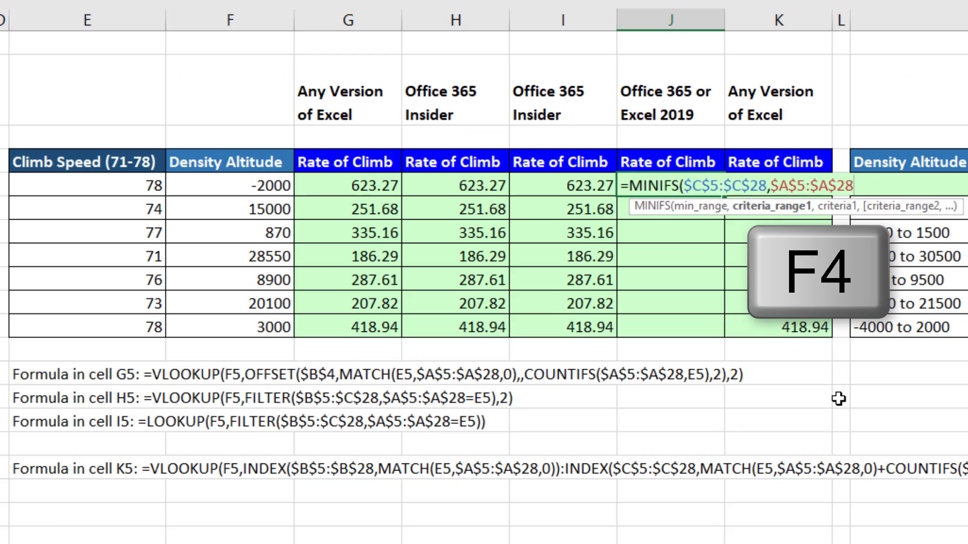
text(,)
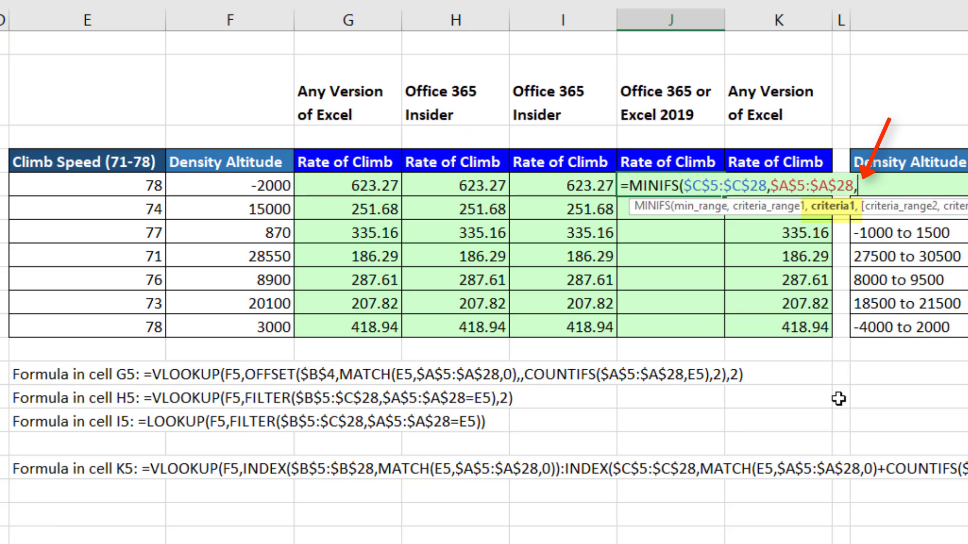
click(131, 186)
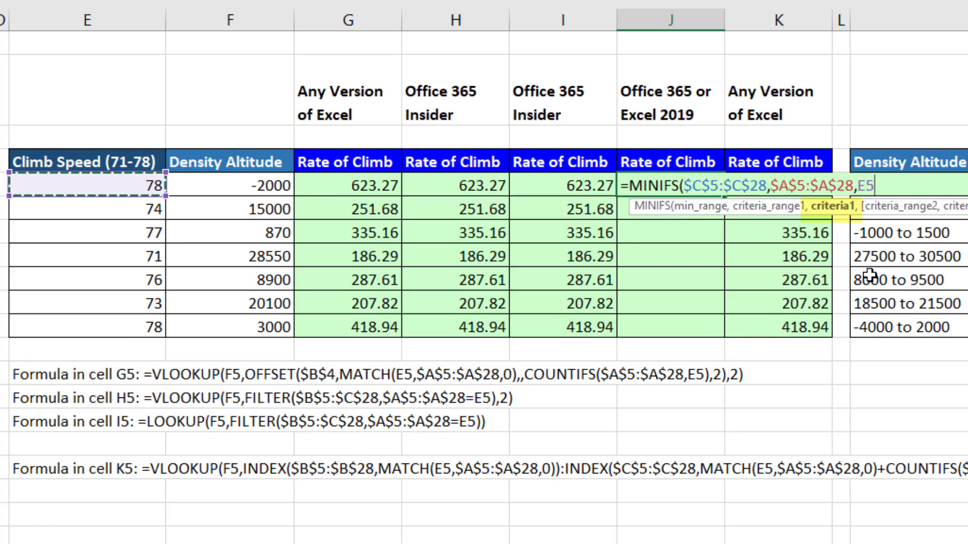
text(,)
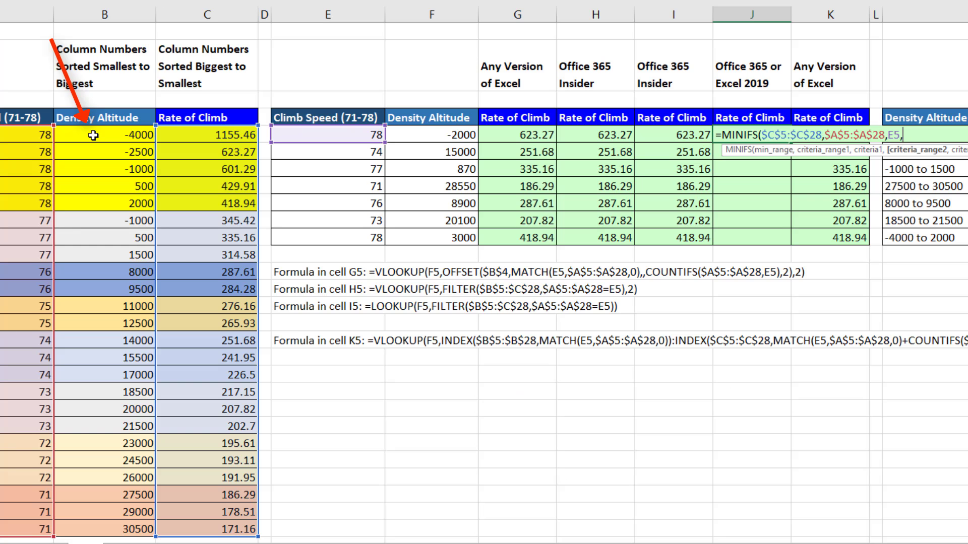
Add the $B$5:$B$28 "<="&F5 criterion, fill J5 down to J11, and check J11's formula.
drag(93, 135, 119, 525)
key(F4)
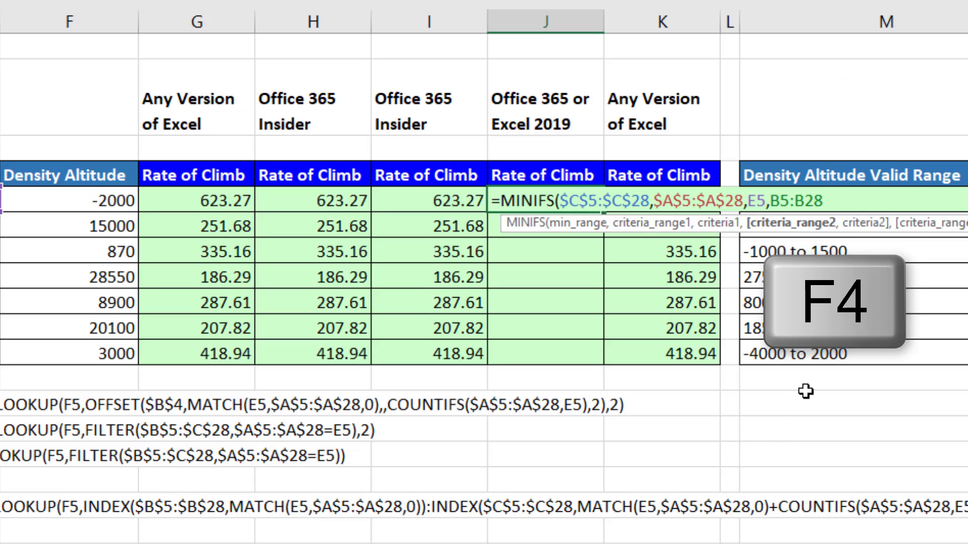
text(,"<=)
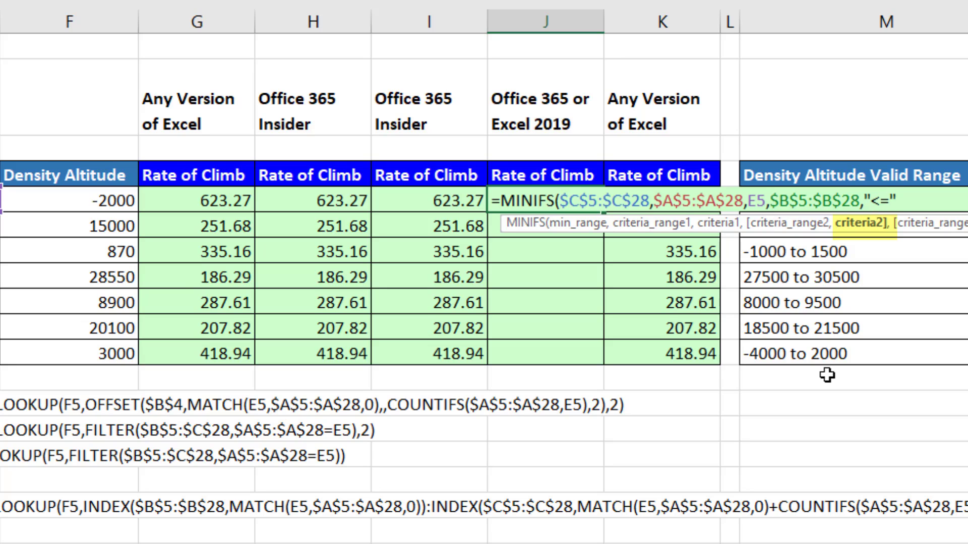
text("&)
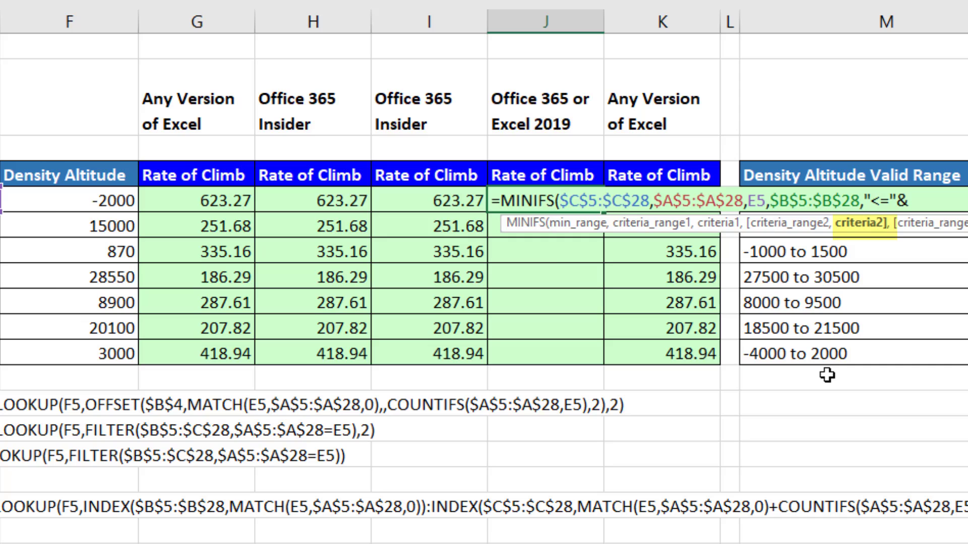
click(77, 201)
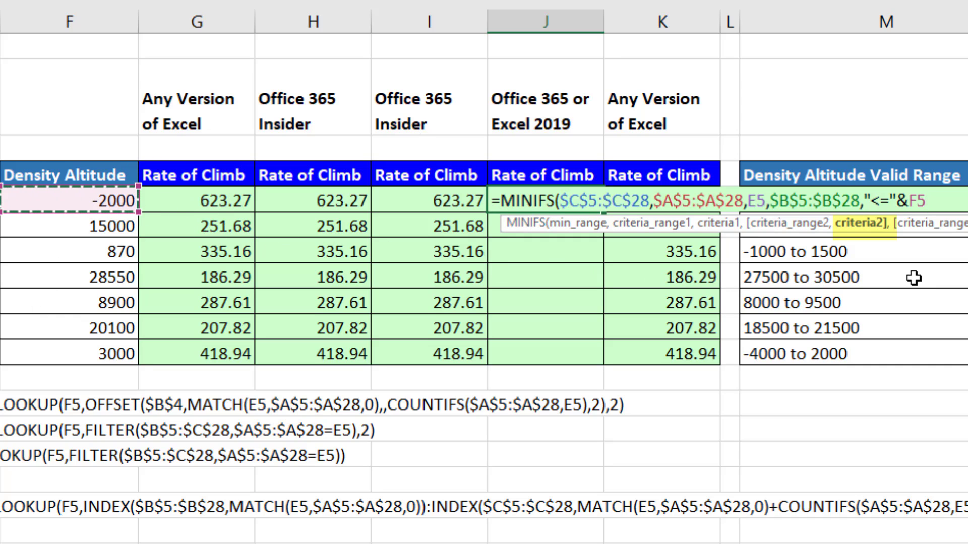
text())
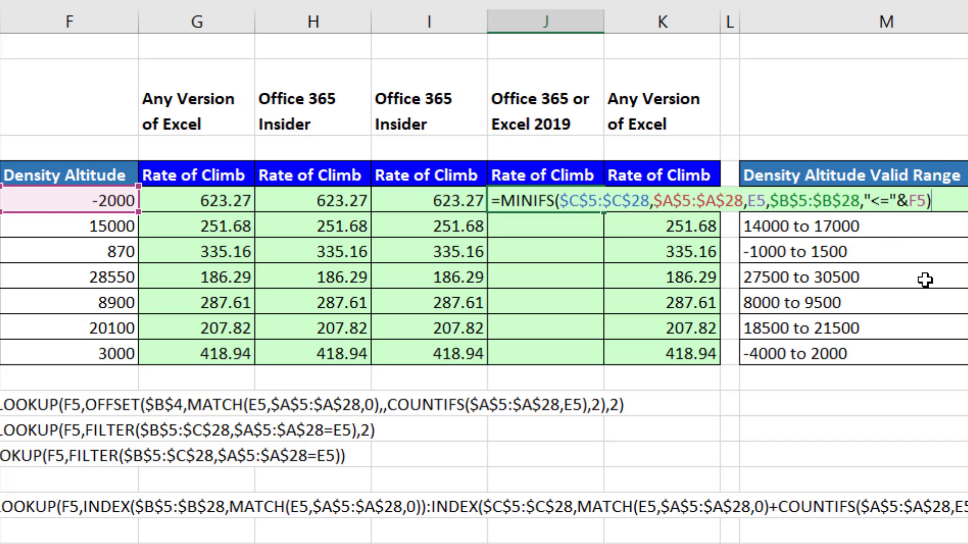
key(ctrl+Return)
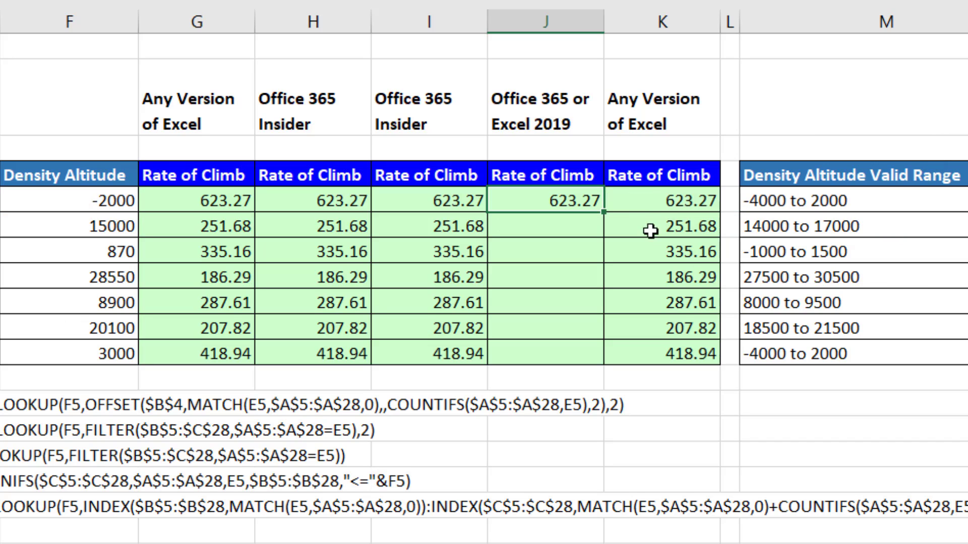
double_click(605, 212)
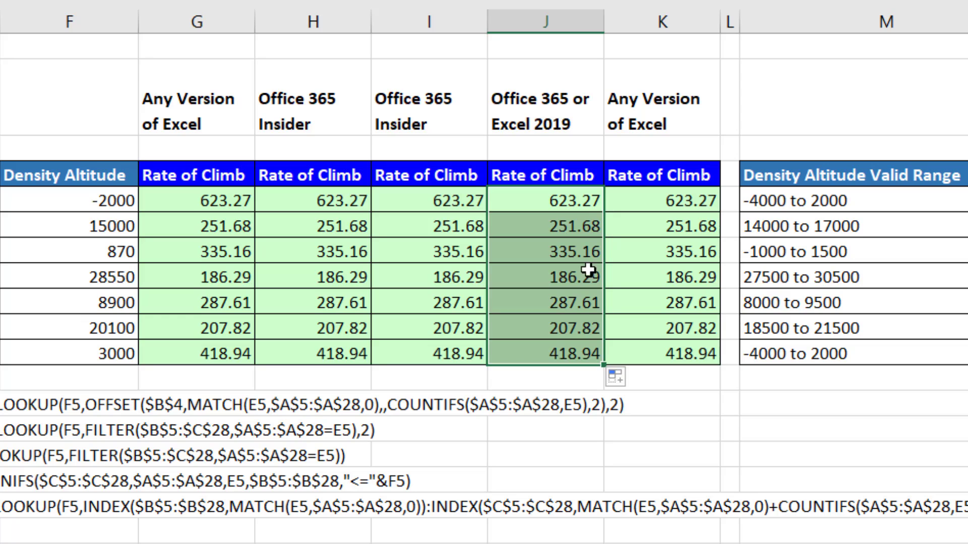
double_click(572, 352)
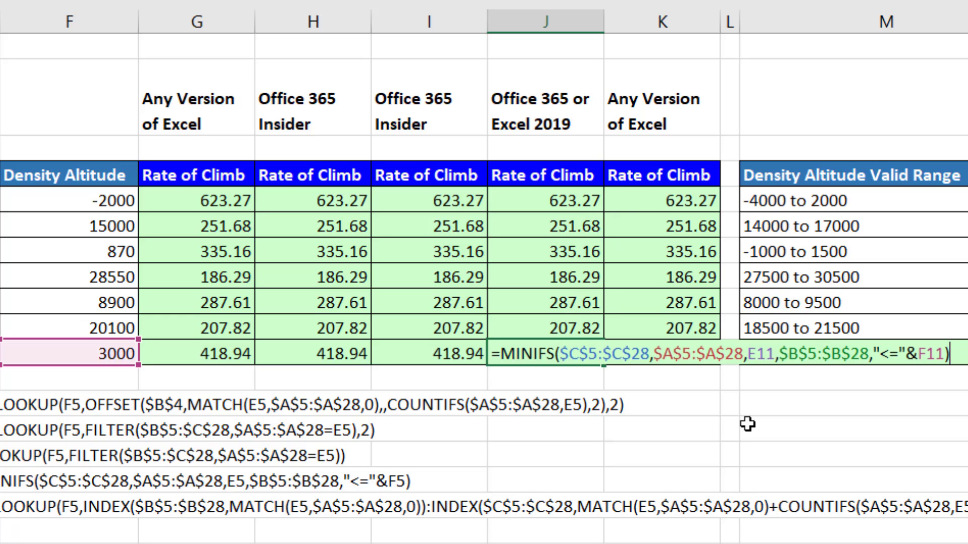
double_click(156, 198)
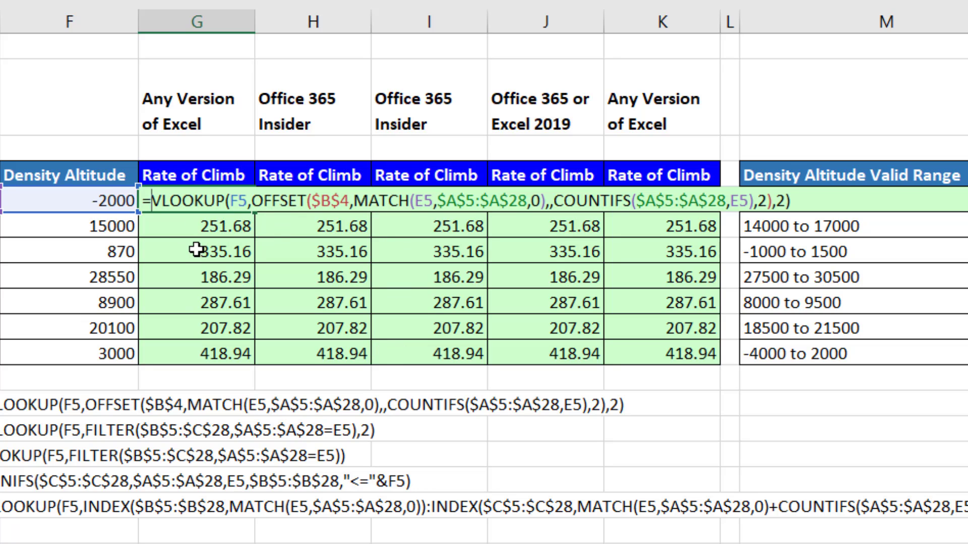
key(ctrl+Return)
double_click(314, 209)
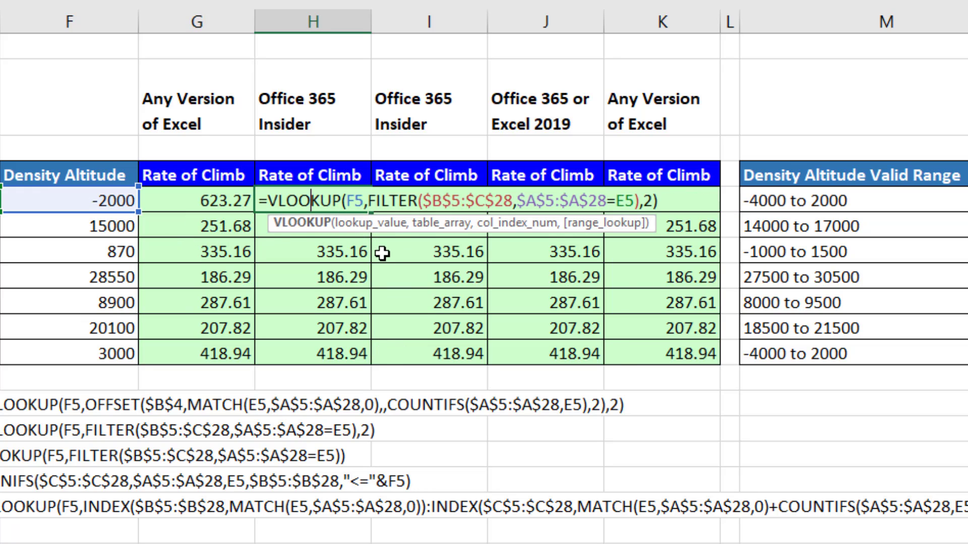
key(ctrl+Return)
double_click(409, 201)
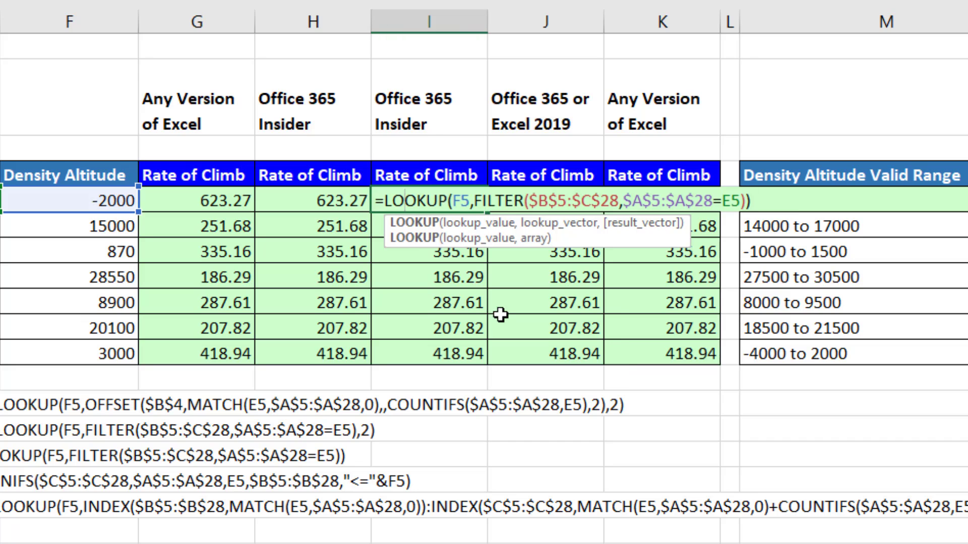
key(ctrl+Return)
double_click(541, 197)
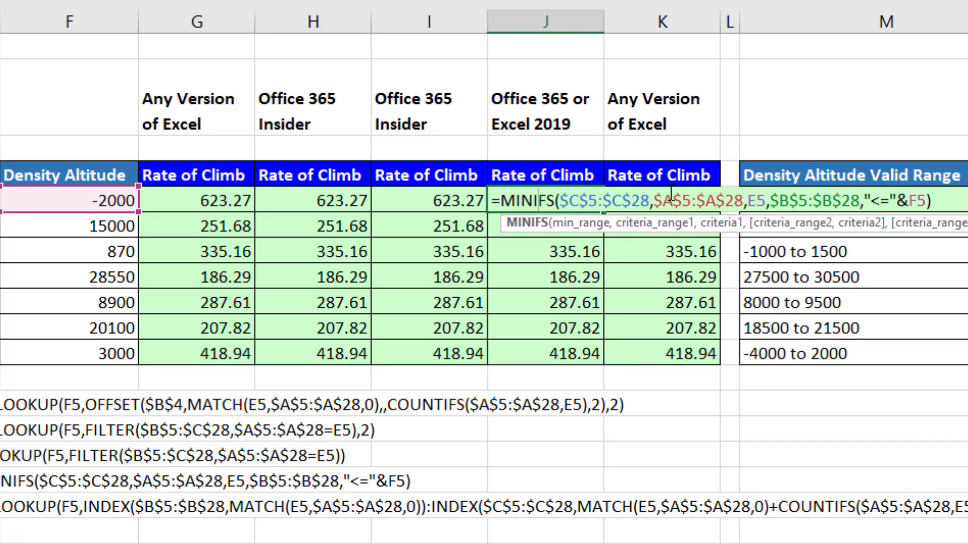
key(Tab)
double_click(702, 201)
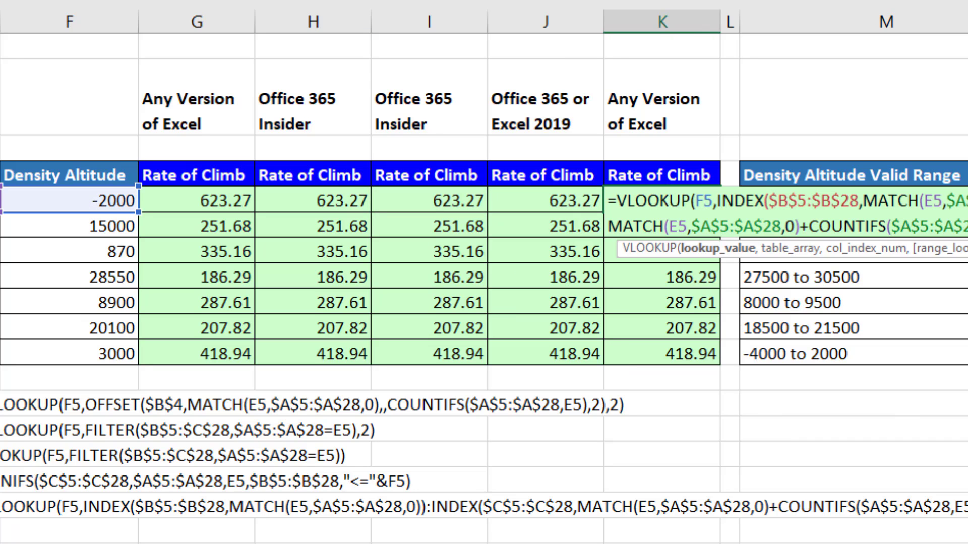